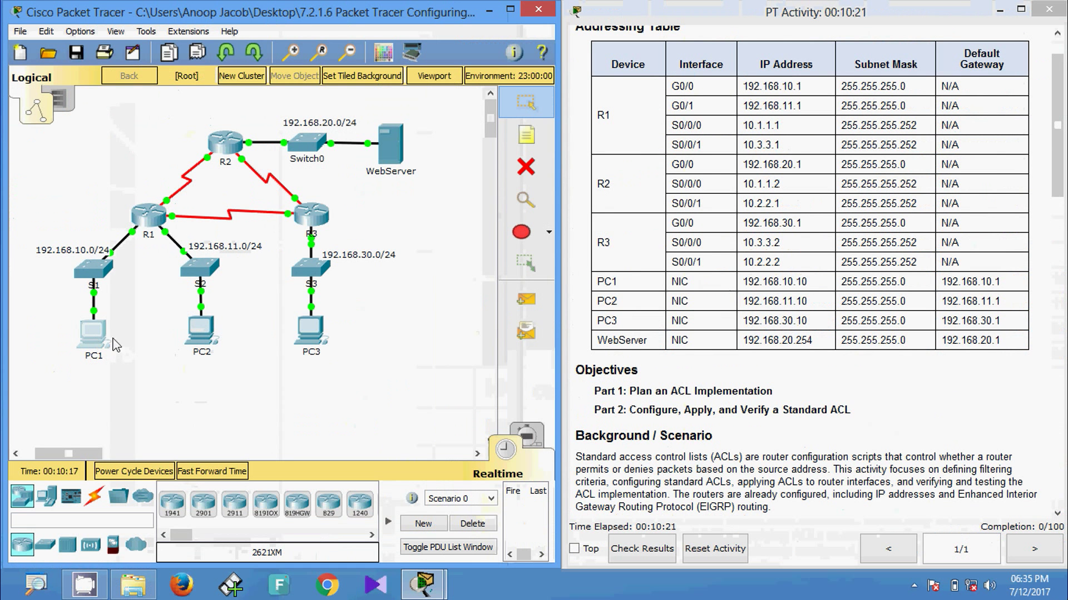
# - Open PC1's Command Prompt, with its window narrowed and moved clear of the activity instructions
pyautogui.click(93, 332)
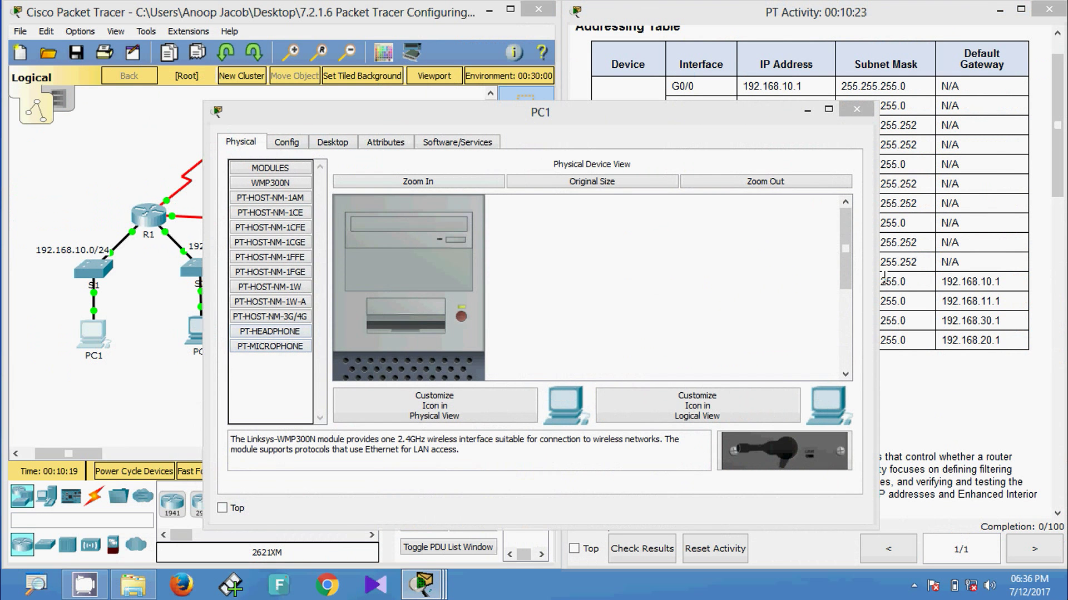
pyautogui.moveTo(876, 283); pyautogui.dragTo(630, 283)
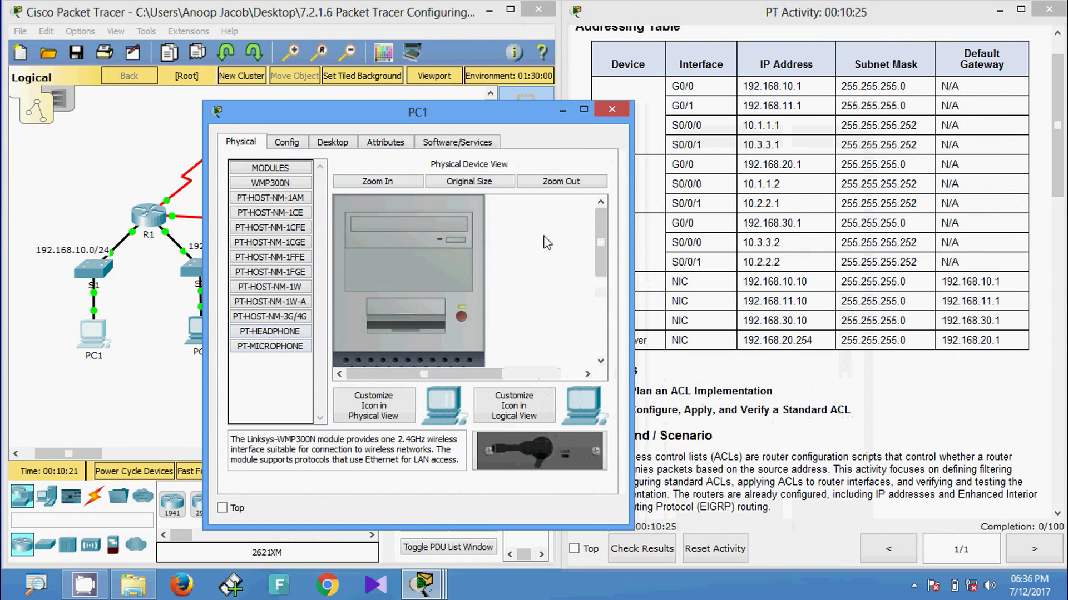
pyautogui.moveTo(489, 118); pyautogui.dragTo(377, 49)
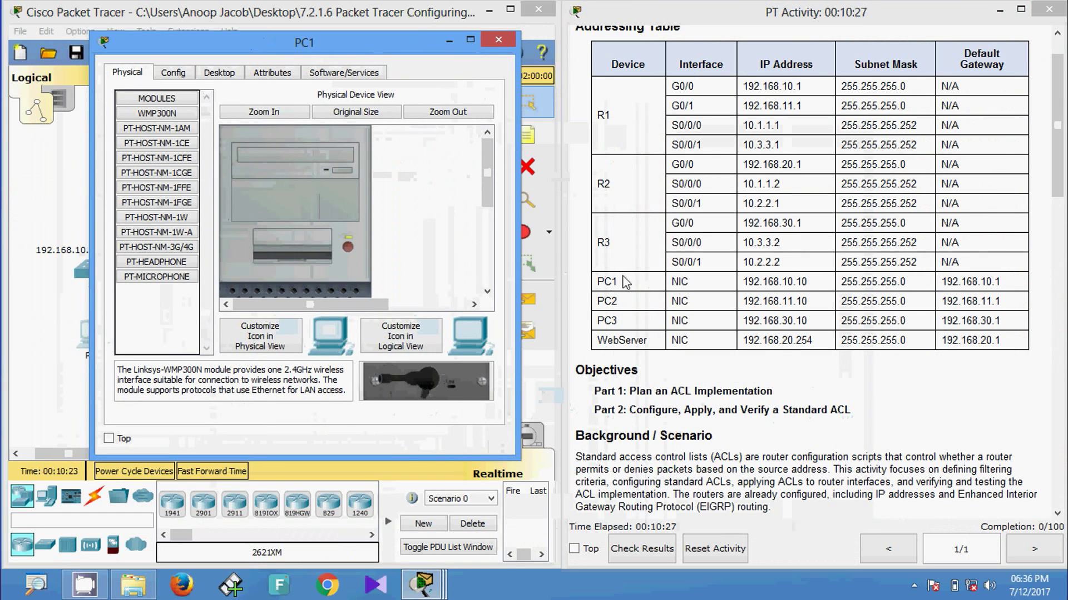
pyautogui.doubleClick(746, 301)
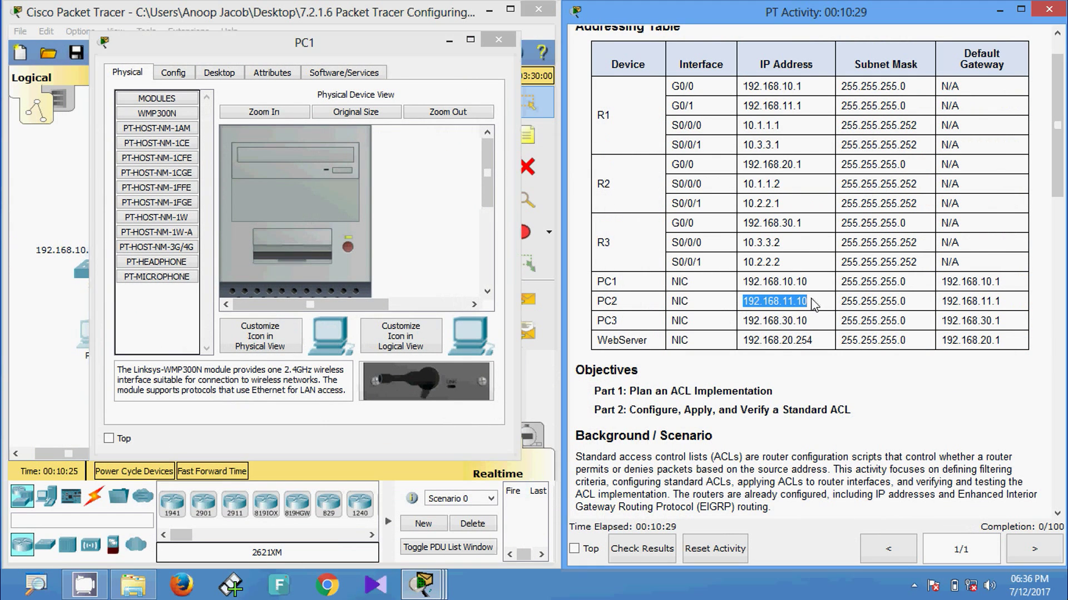
pyautogui.click(235, 76)
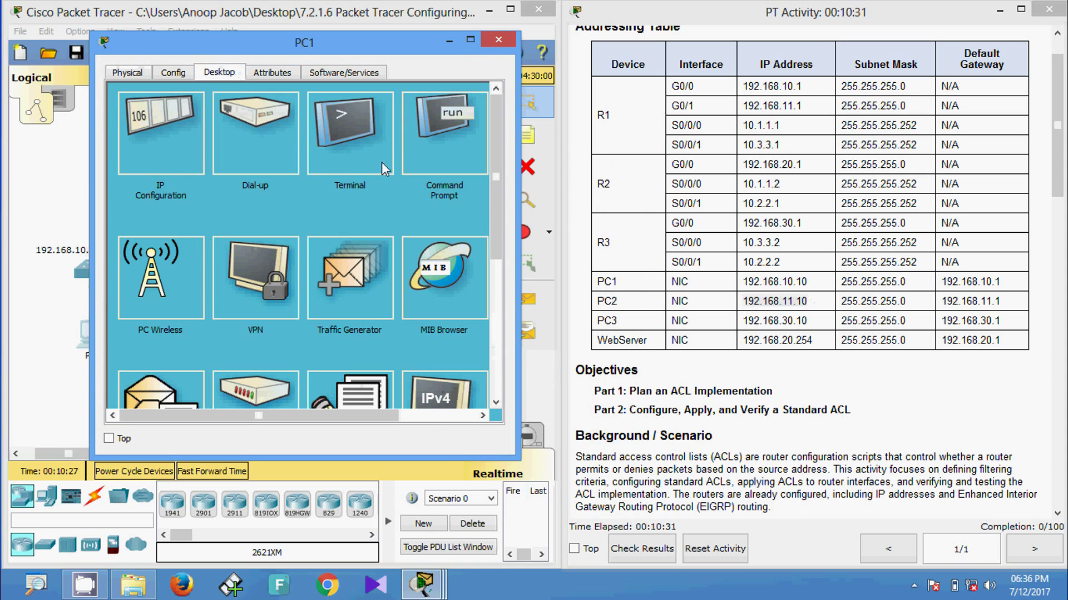
pyautogui.click(383, 162)
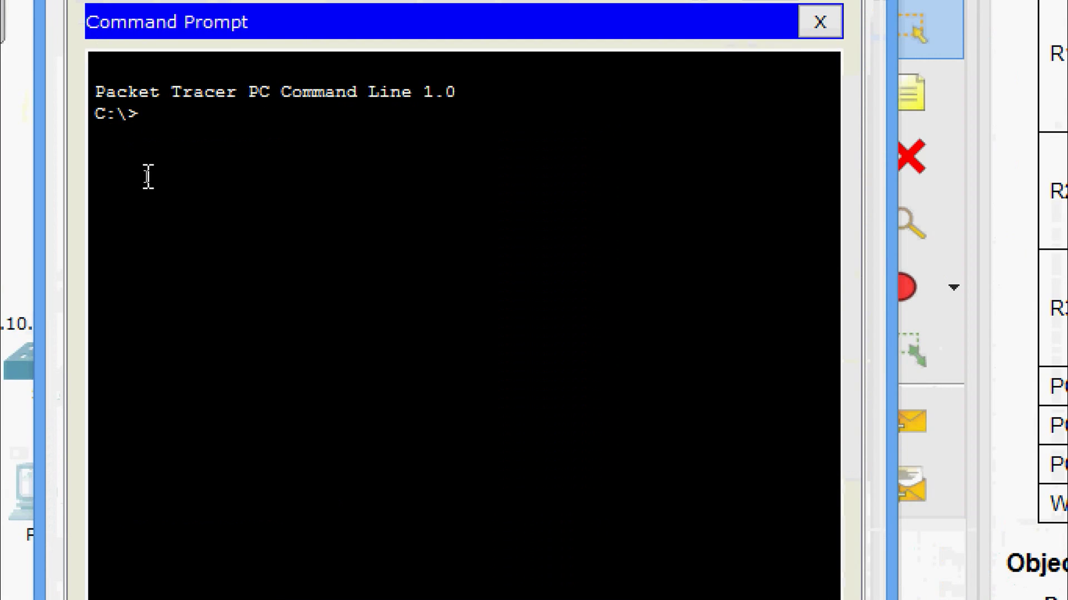
# - Ping PC2 at 192.168.11.10 from PC1, using the address copied from the addressing table
pyautogui.write('ping')
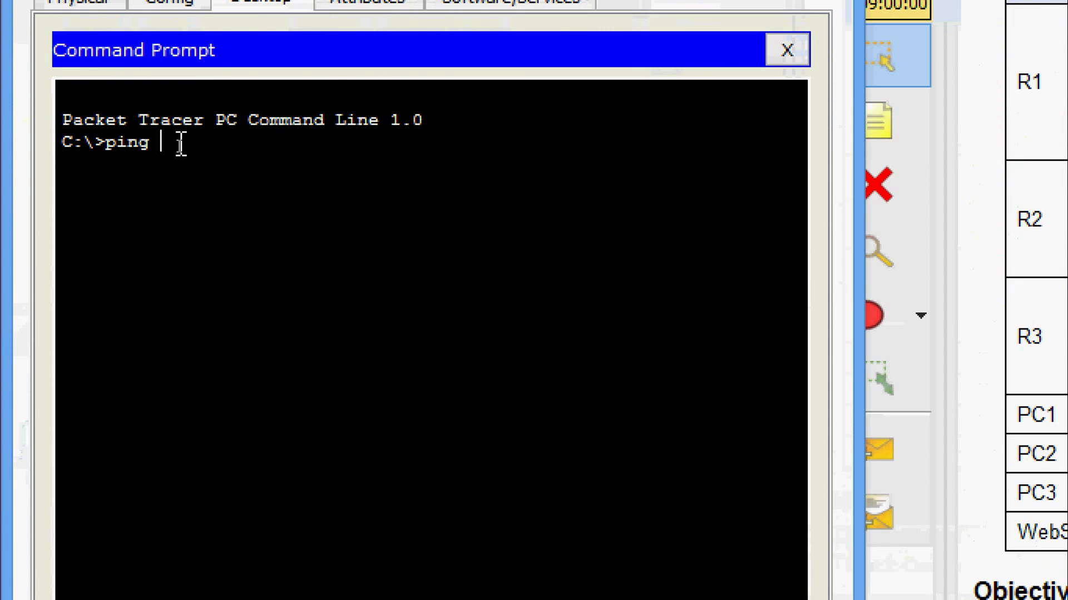
pyautogui.rightClick(179, 148)
pyautogui.click(186, 169)
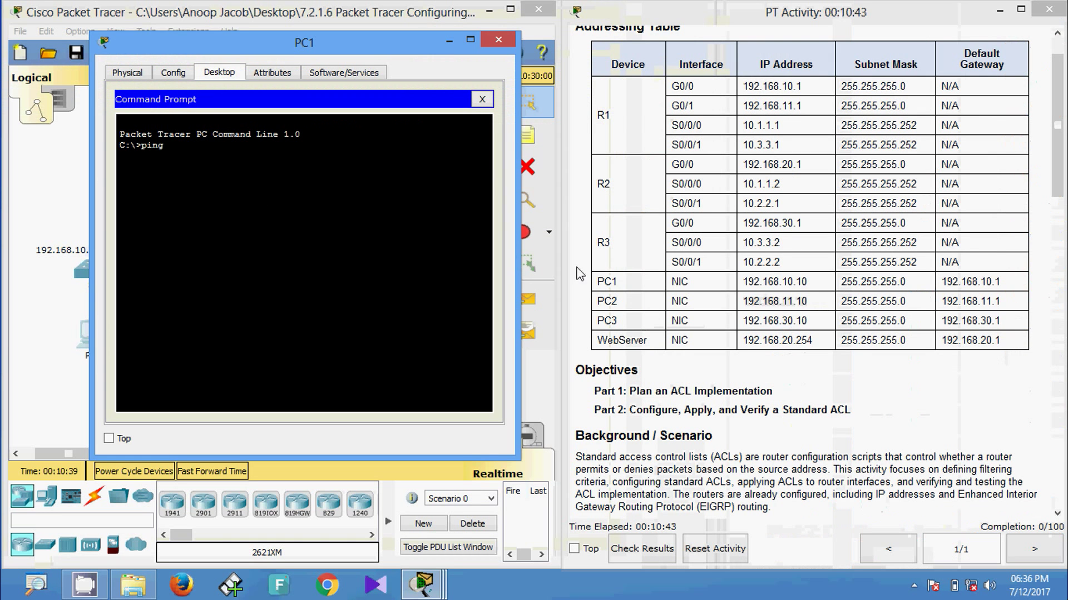
pyautogui.click(765, 307)
pyautogui.moveTo(748, 303); pyautogui.dragTo(809, 301)
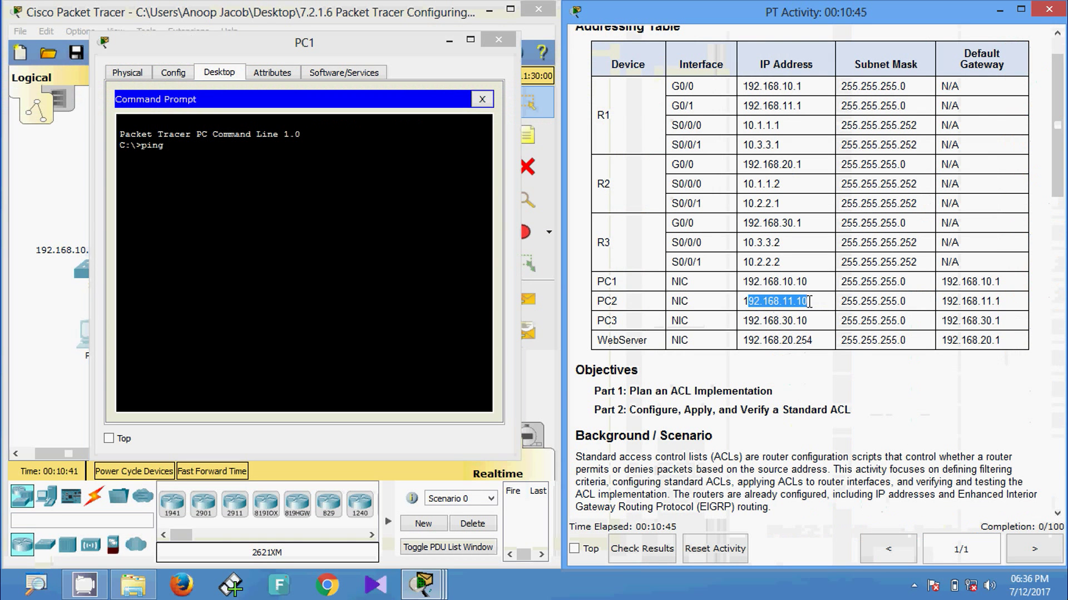
pyautogui.moveTo(744, 302); pyautogui.dragTo(812, 305)
pyautogui.hotkey('ctrl', 'c')
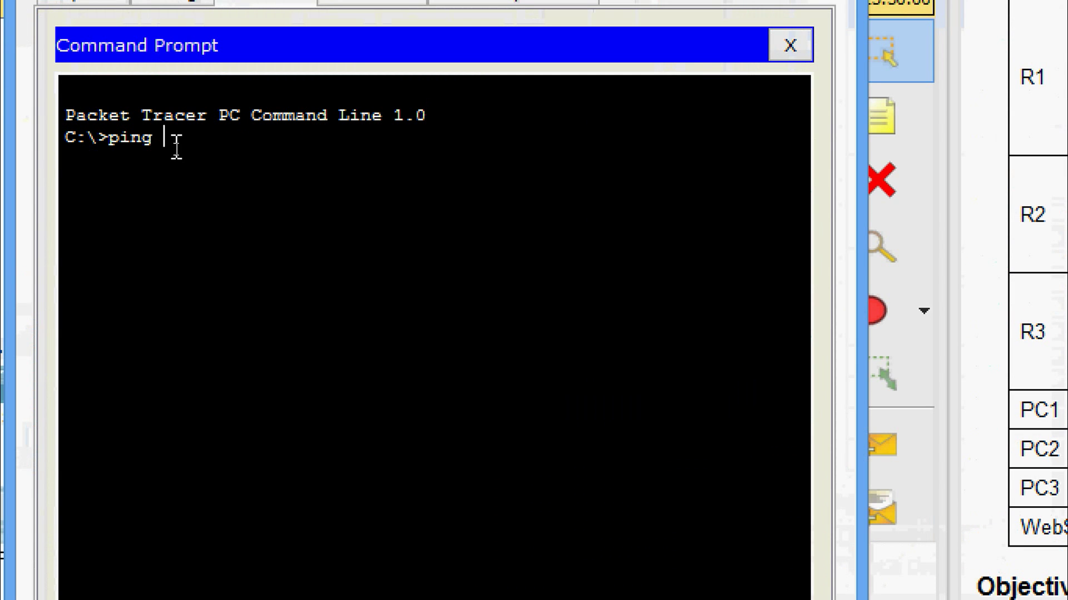
pyautogui.rightClick(174, 147)
pyautogui.click(205, 170)
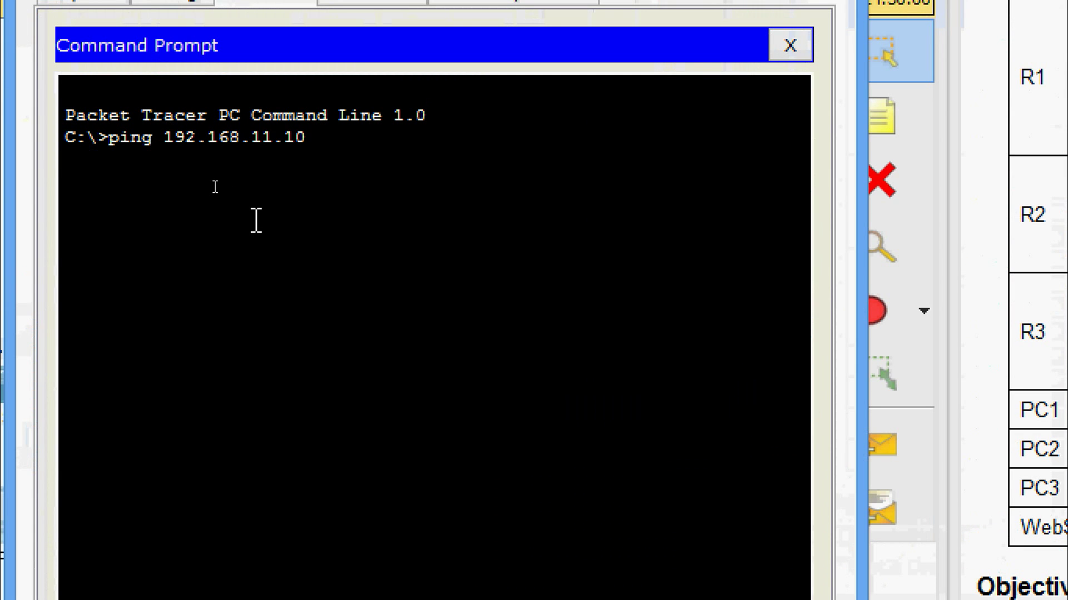
pyautogui.press('Return')
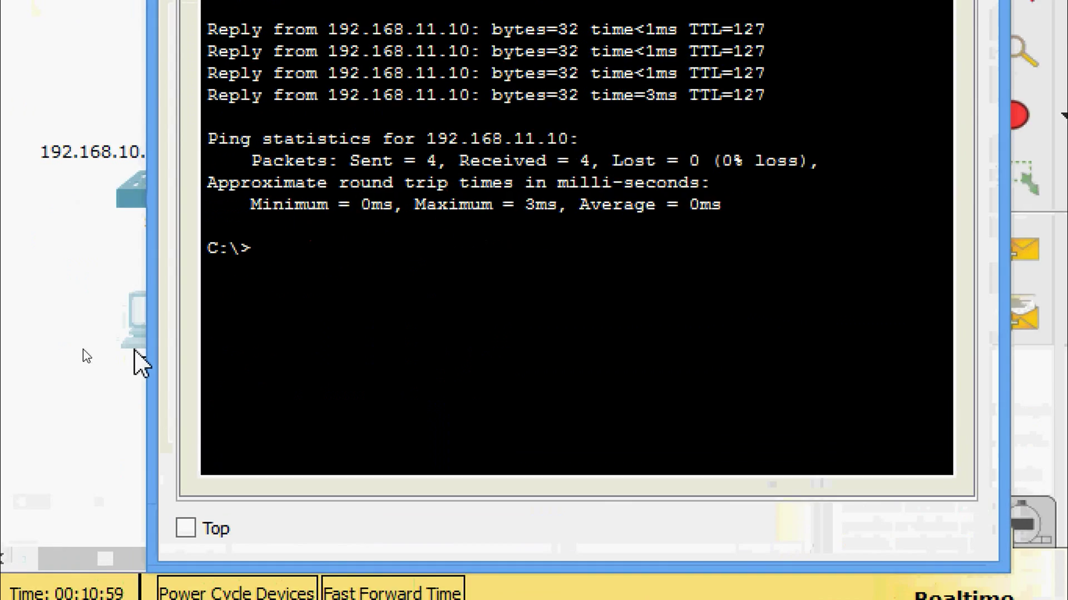
# - Reuse the previous ping command on PC1 to ping PC3 at 192.168.30.10
pyautogui.press('Up')
pyautogui.press('Left')
pyautogui.press('Left')
pyautogui.press('Left')
pyautogui.press('BackSpace')
pyautogui.press('BackSpace')
pyautogui.write('30')
pyautogui.press('Return')
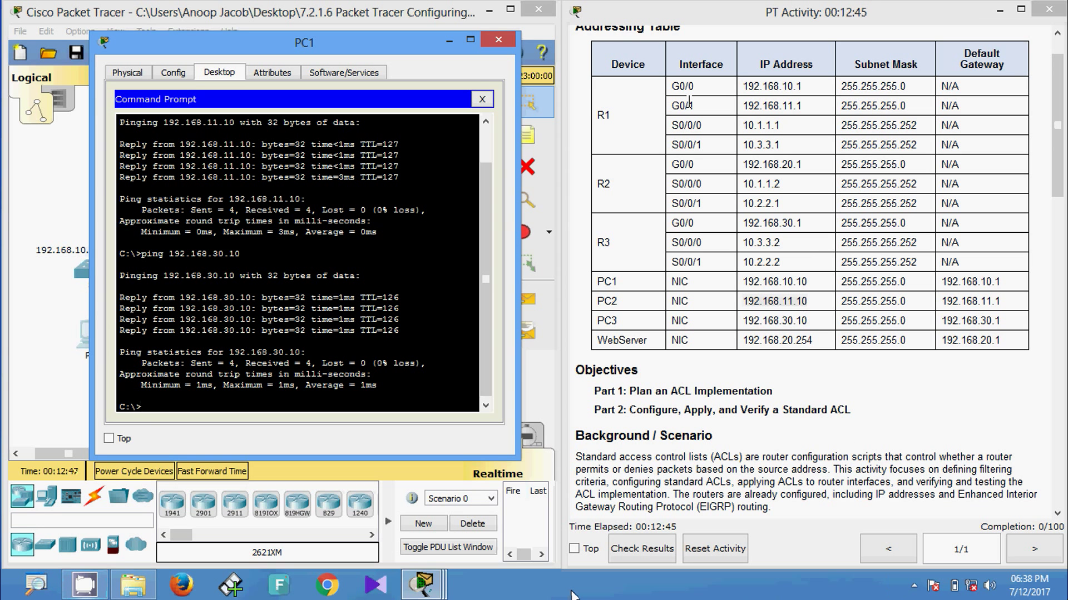
# - Ping the WebServer at 192.168.20.254 from PC1, using the address copied from the addressing table
pyautogui.click(450, 41)
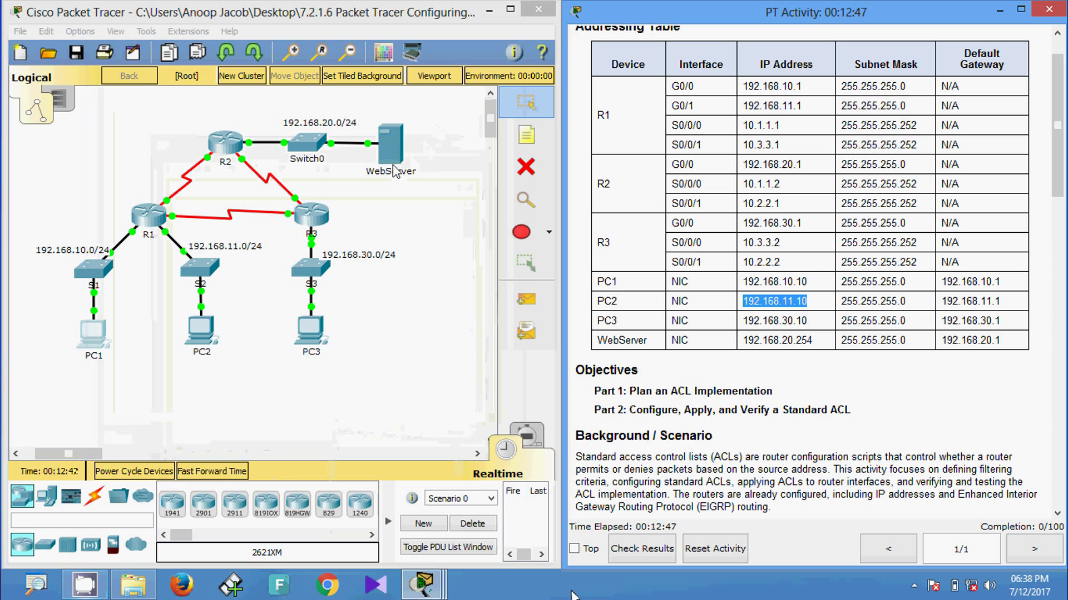
pyautogui.hotkey('alt', 'Tab')
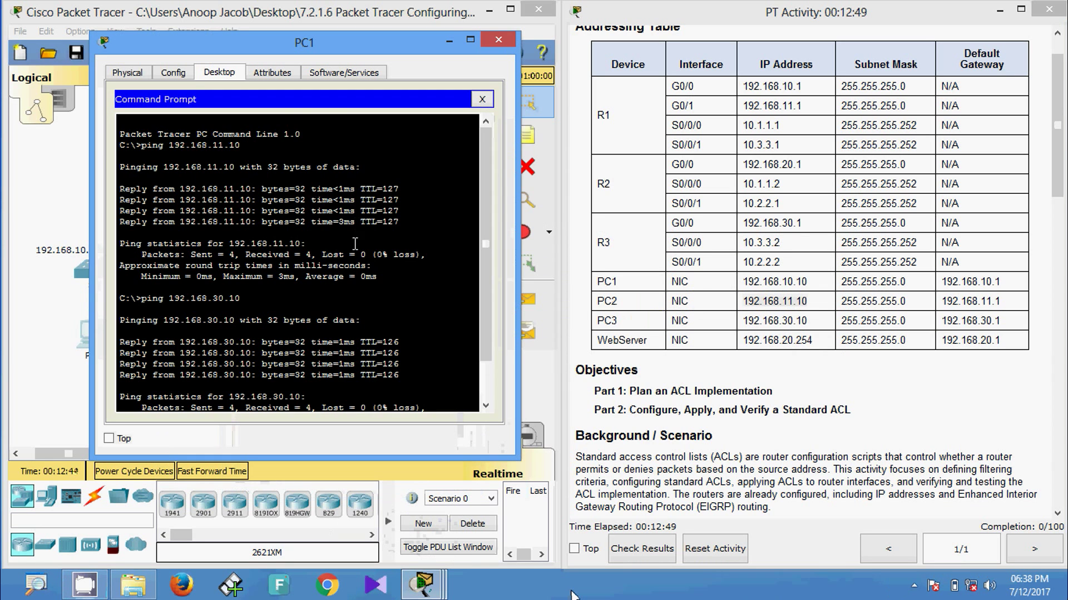
pyautogui.scroll(-1, 364, 285)
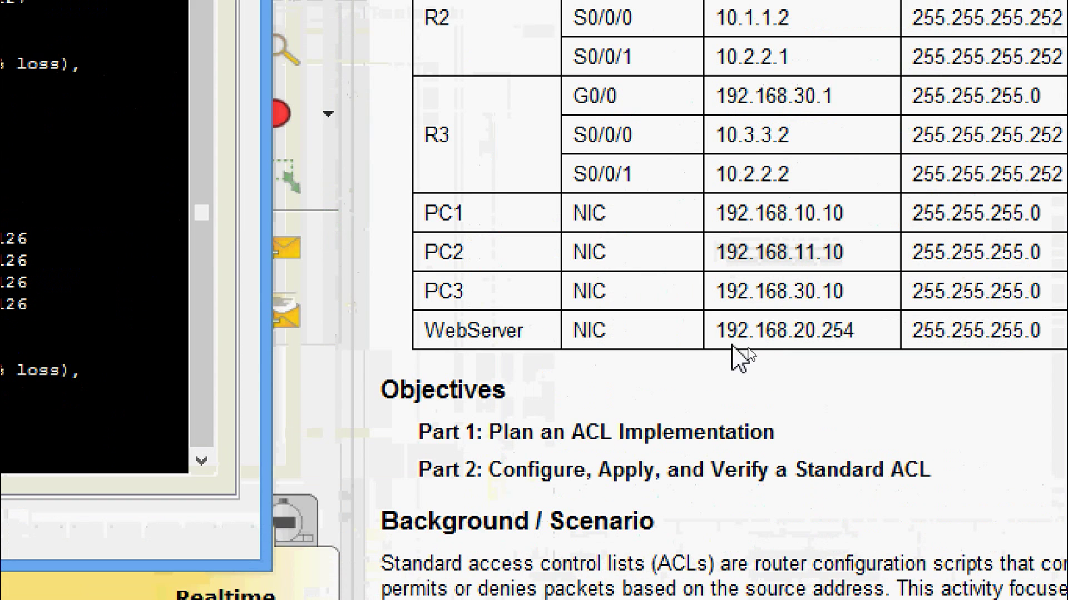
pyautogui.moveTo(716, 332); pyautogui.dragTo(855, 329)
pyautogui.hotkey('ctrl', 'c')
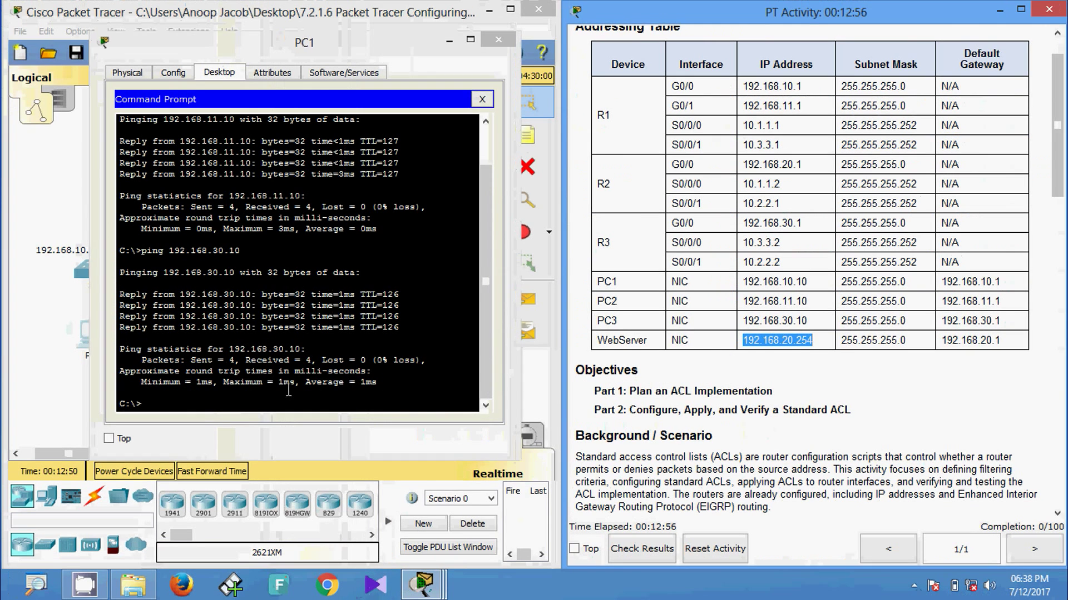
pyautogui.click(160, 456)
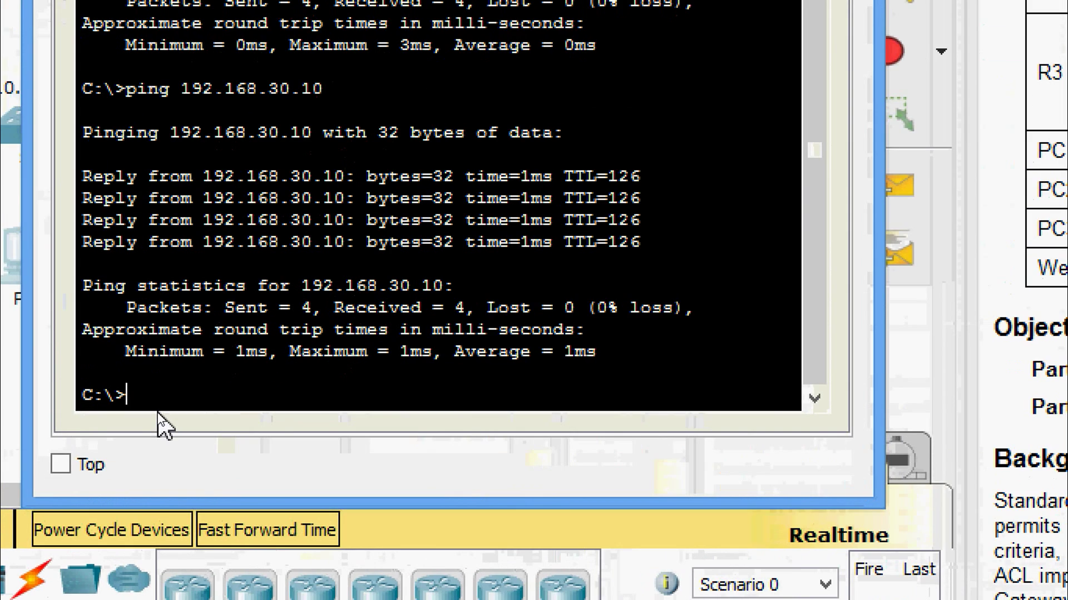
pyautogui.write('ping')
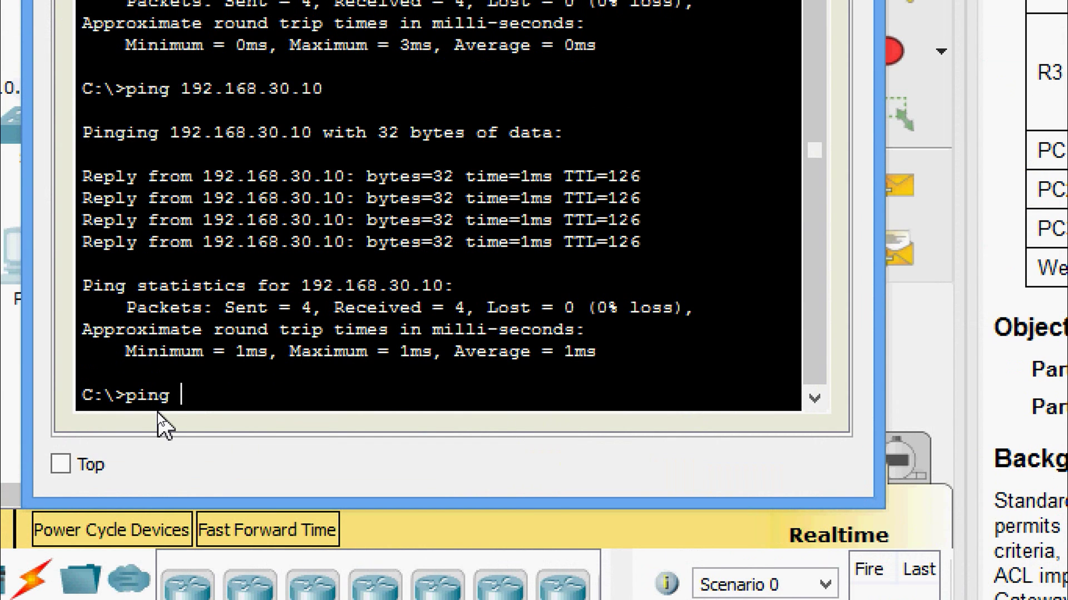
pyautogui.rightClick(197, 404)
pyautogui.click(217, 451)
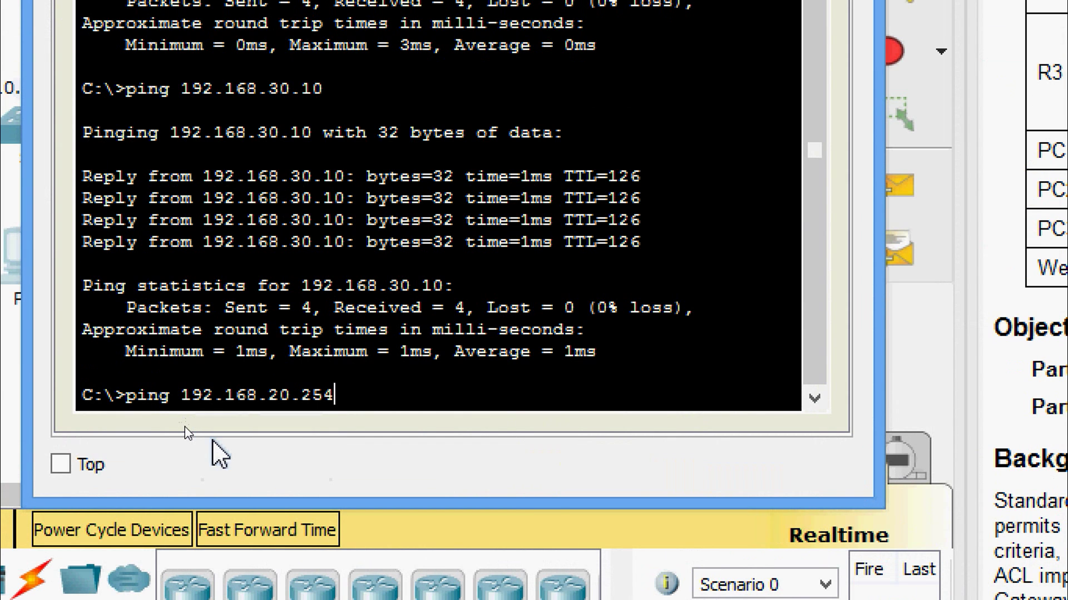
pyautogui.press('Return')
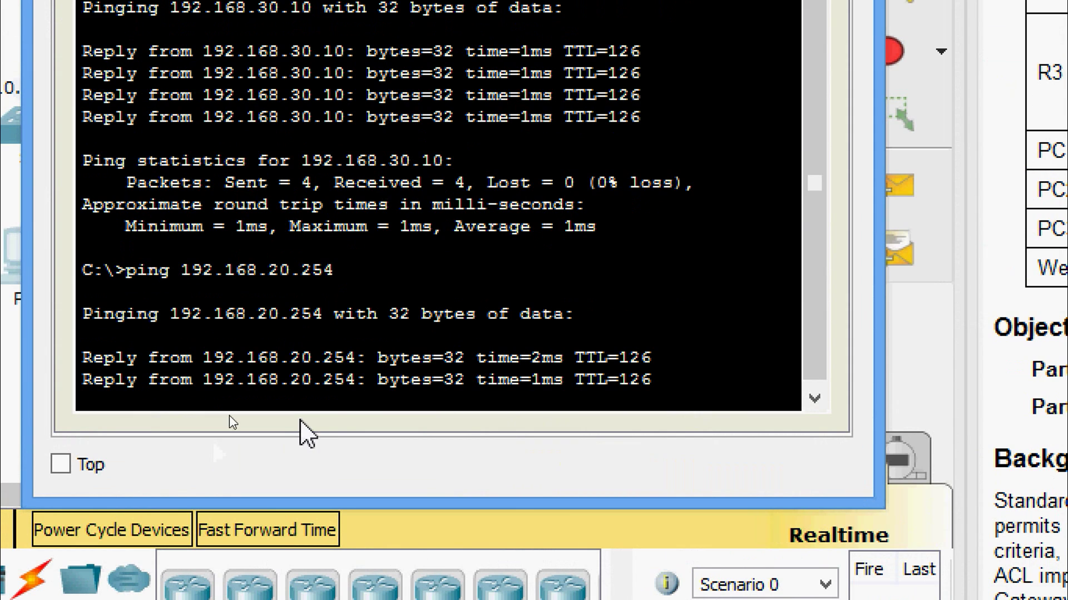
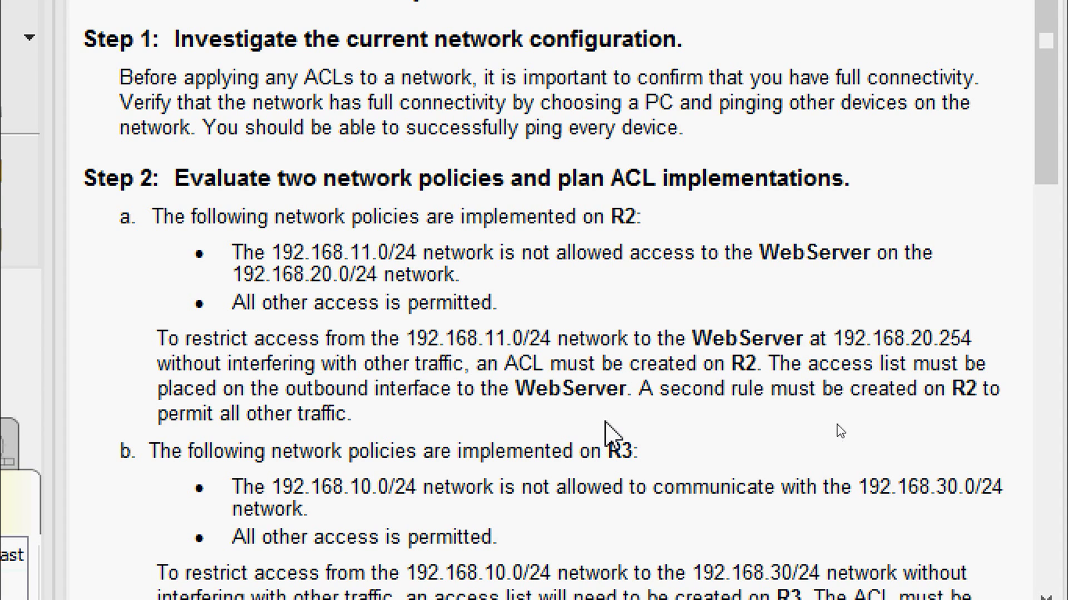
# - Read the R2 numbered standard ACL instructions, examining the deny statement's action, source network and wildcard mask
pyautogui.scroll(-5, 606, 433)
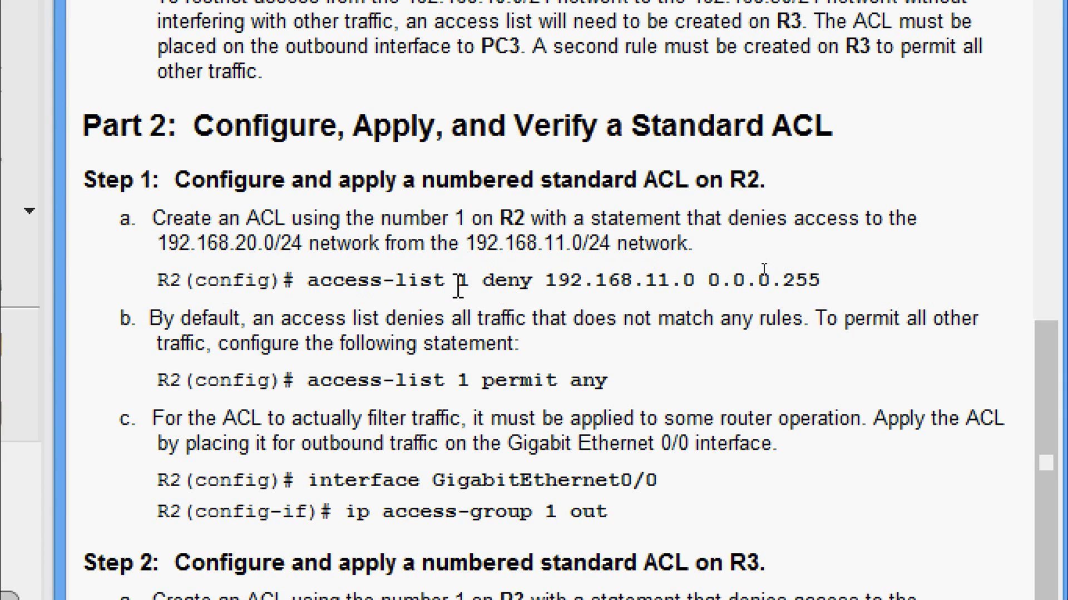
pyautogui.moveTo(459, 286); pyautogui.dragTo(535, 283)
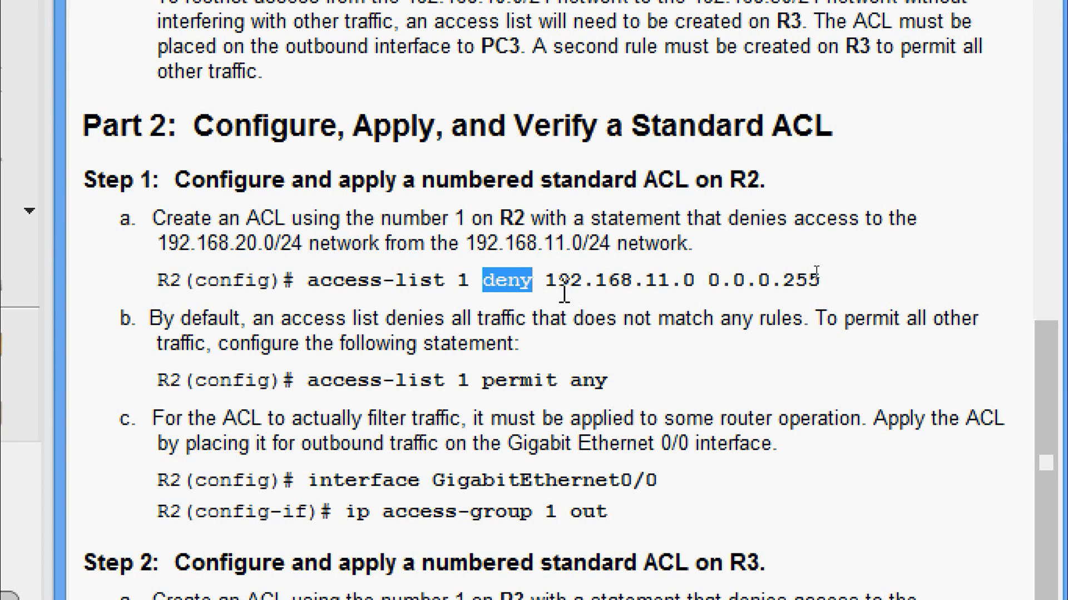
pyautogui.click(550, 289)
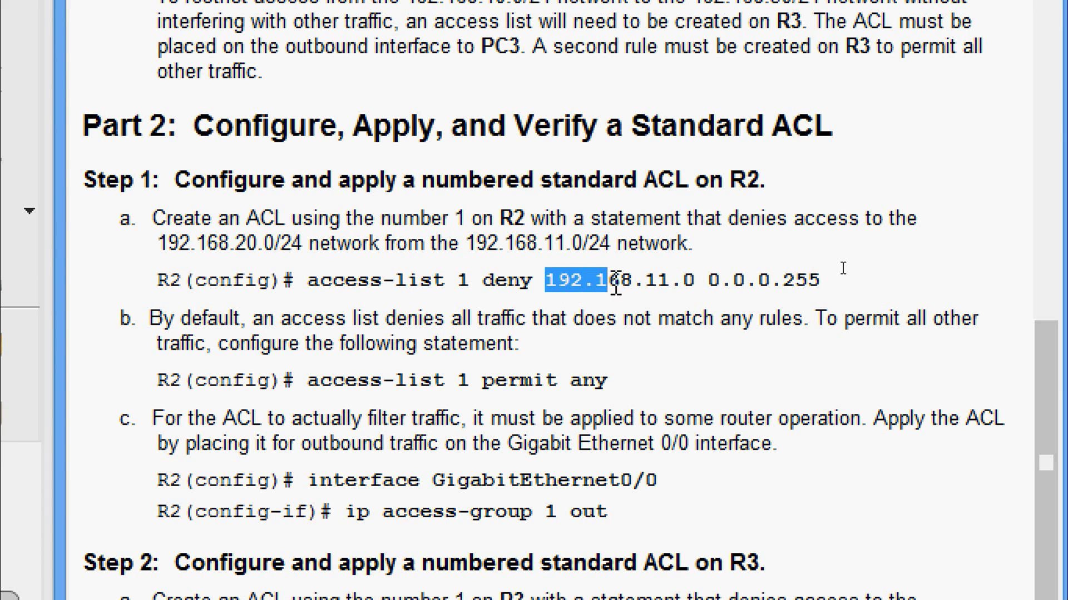
pyautogui.moveTo(616, 282); pyautogui.dragTo(695, 285)
pyautogui.click(717, 289)
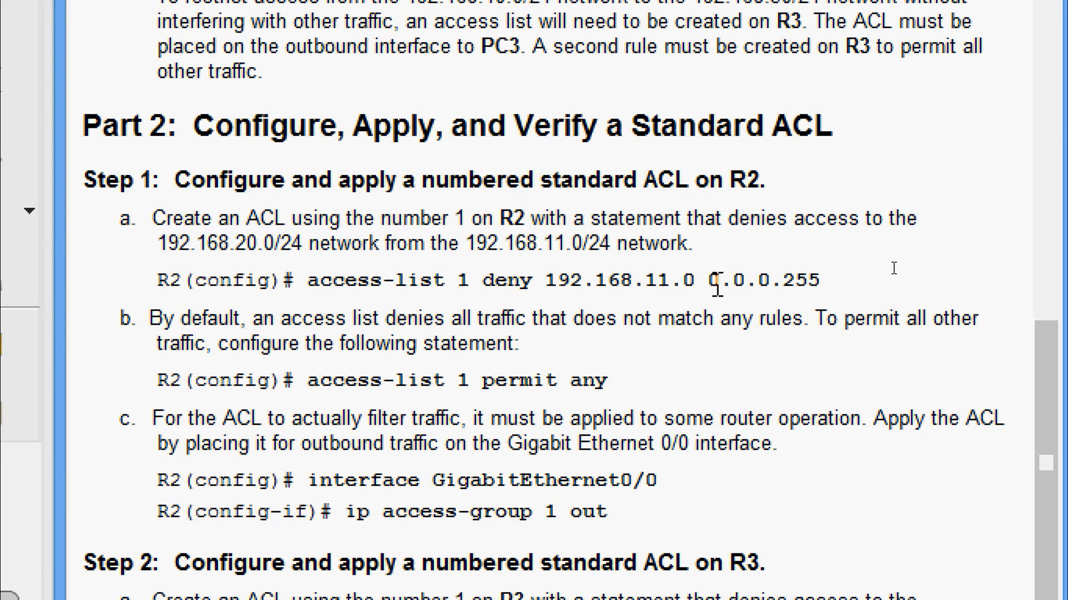
pyautogui.moveTo(713, 284); pyautogui.dragTo(819, 289)
pyautogui.click(425, 421)
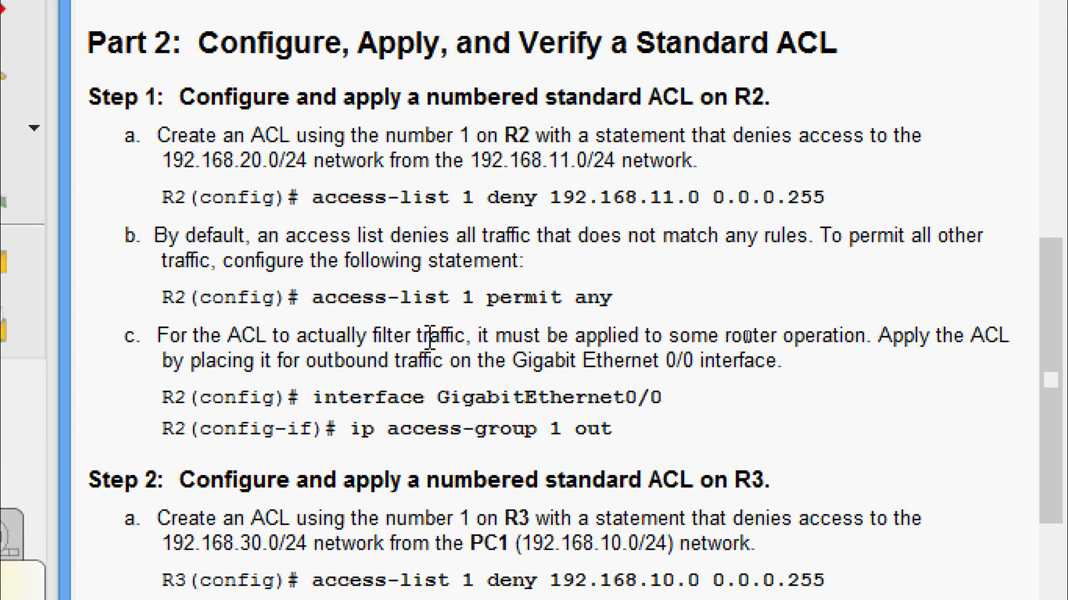
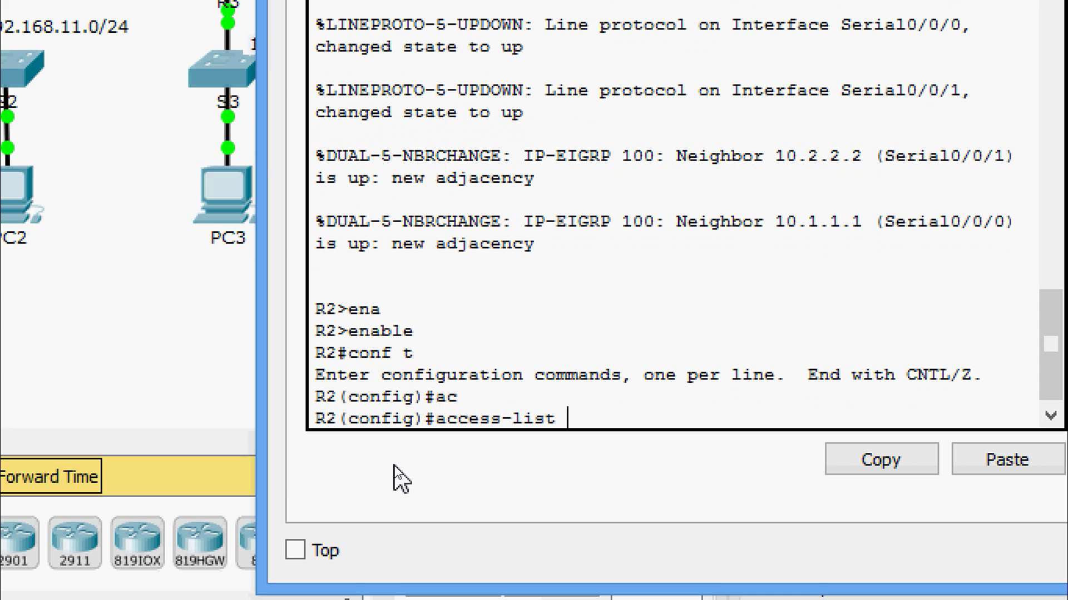
# - Add a deny statement to standard ACL 1 on R2 for network 192.168.11.0 with wildcard mask 0.0.0.255, consulting the command help for each argument
pyautogui.write('?')
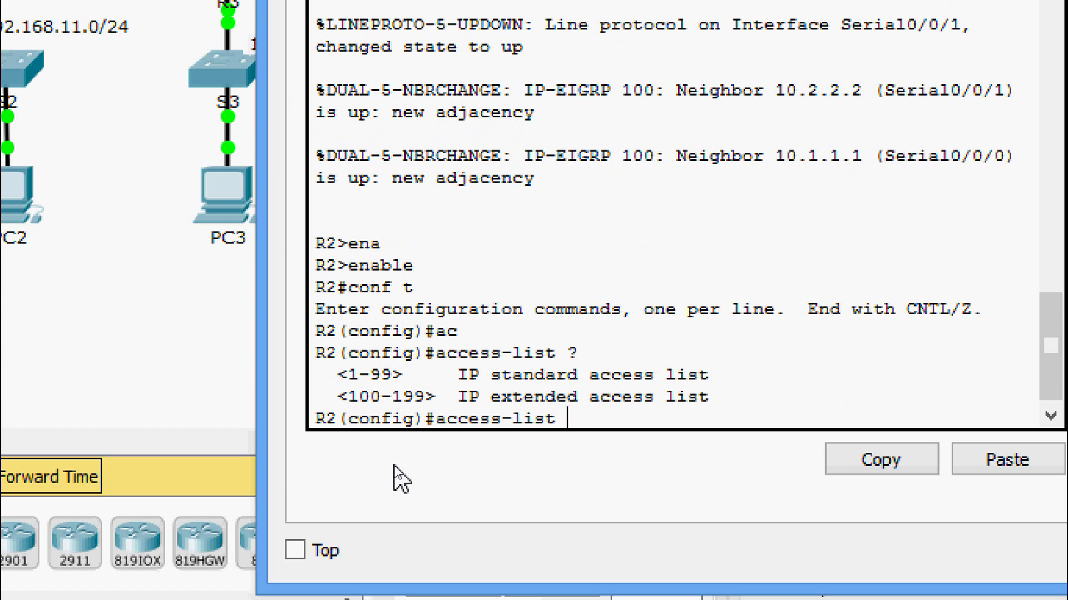
pyautogui.write('1 ?')
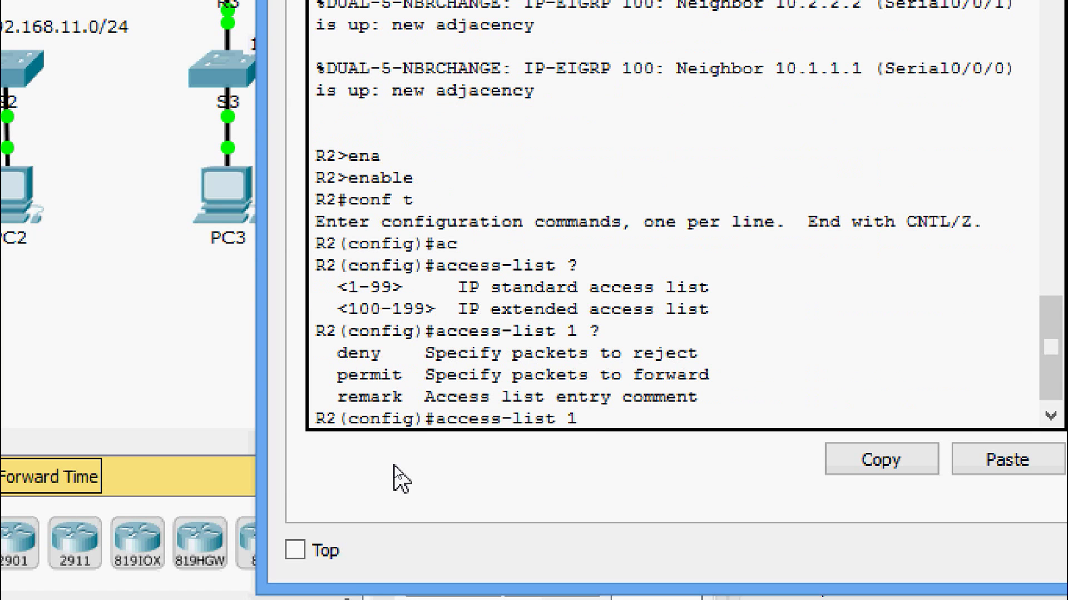
pyautogui.write('dy')
pyautogui.press('Tab')
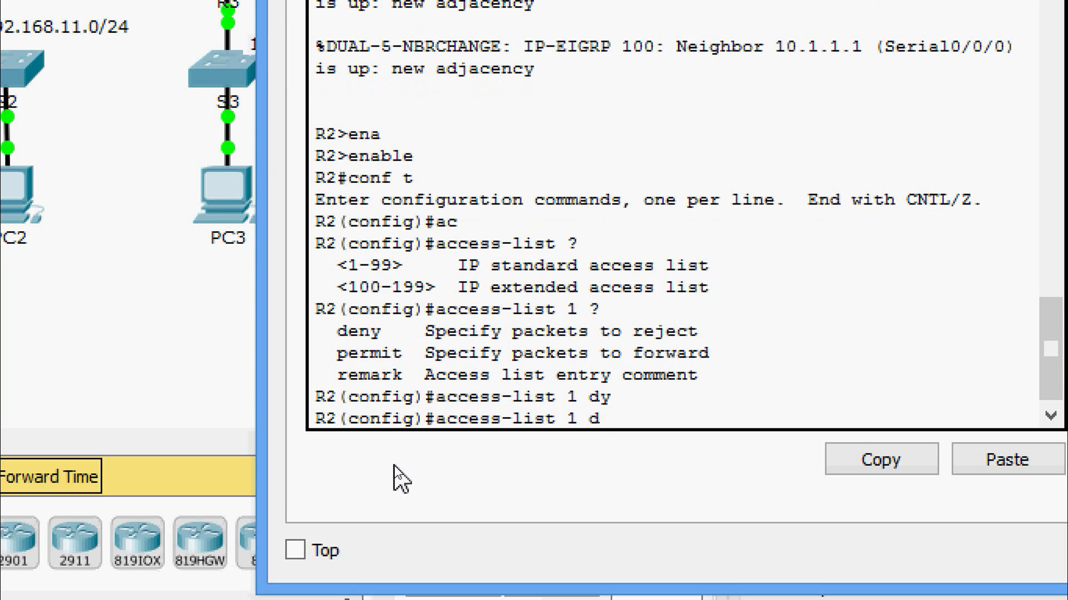
pyautogui.write('en')
pyautogui.press('Tab')
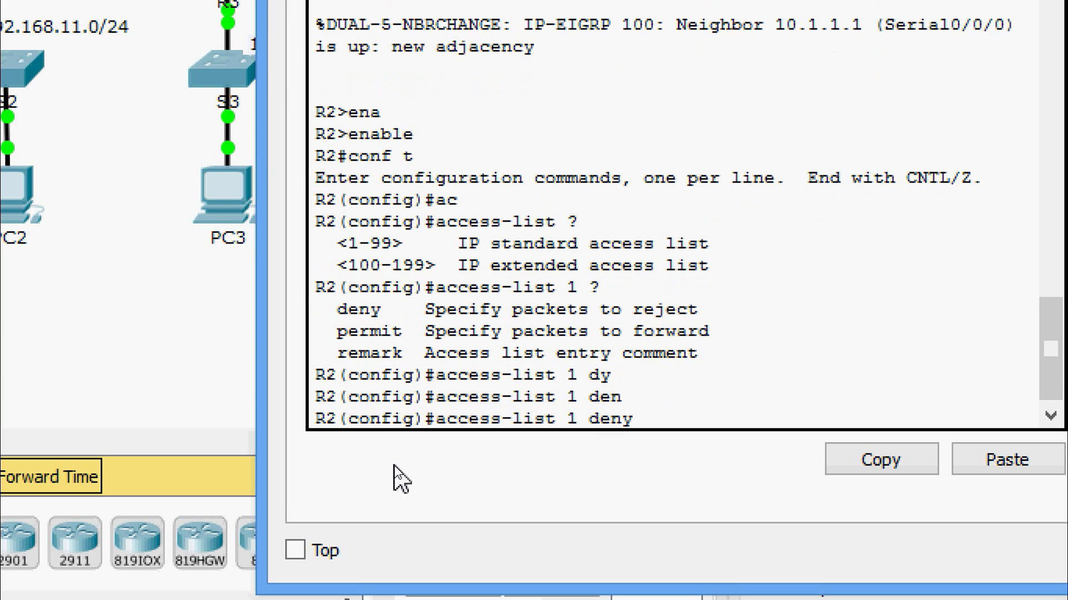
pyautogui.write('?')
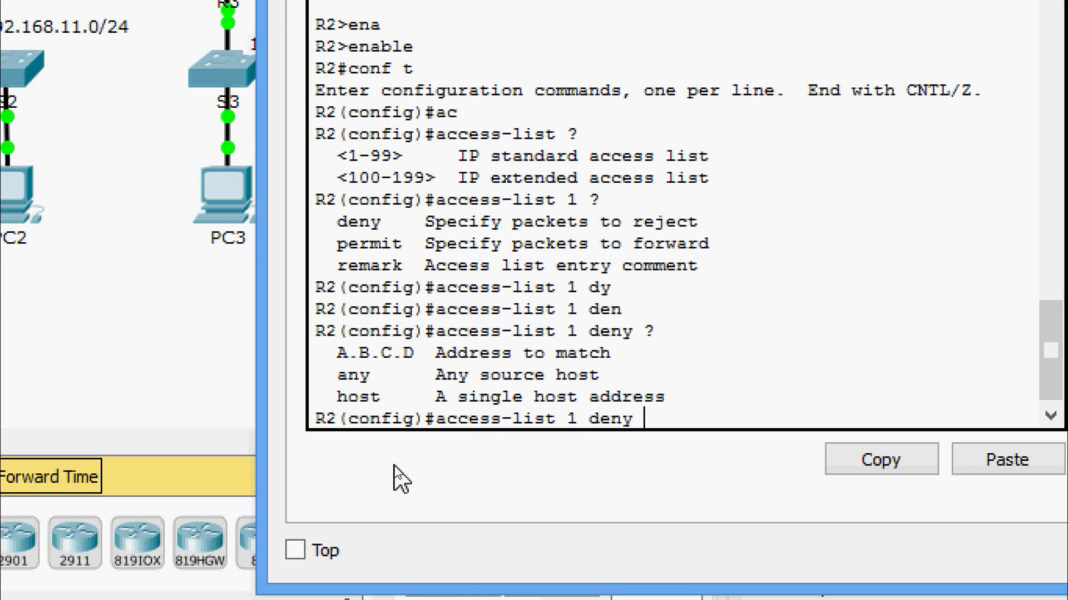
pyautogui.write('192.168.')
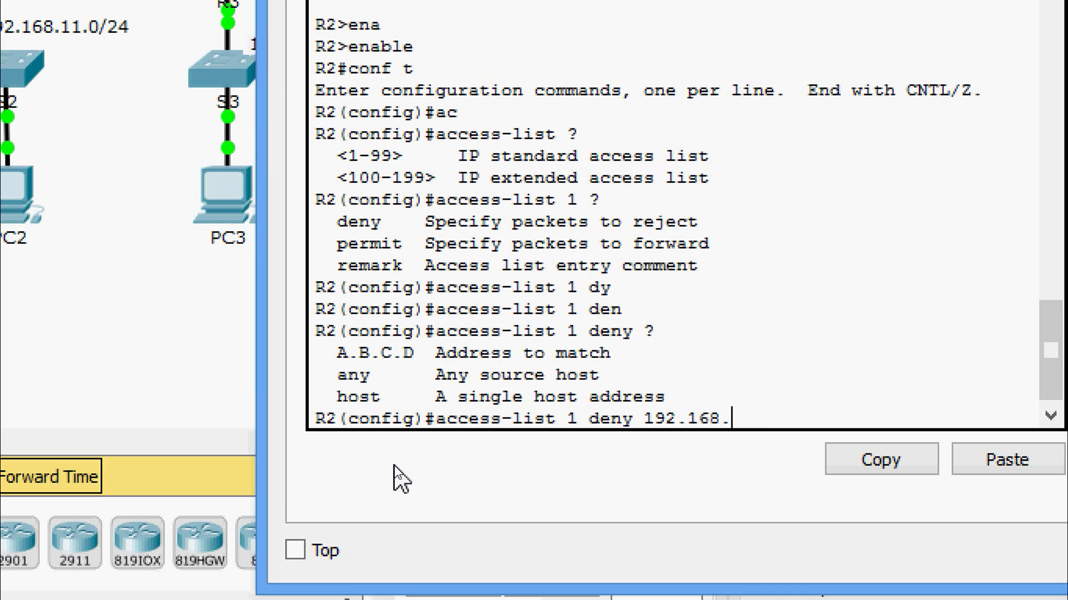
pyautogui.write('11.0 ?')
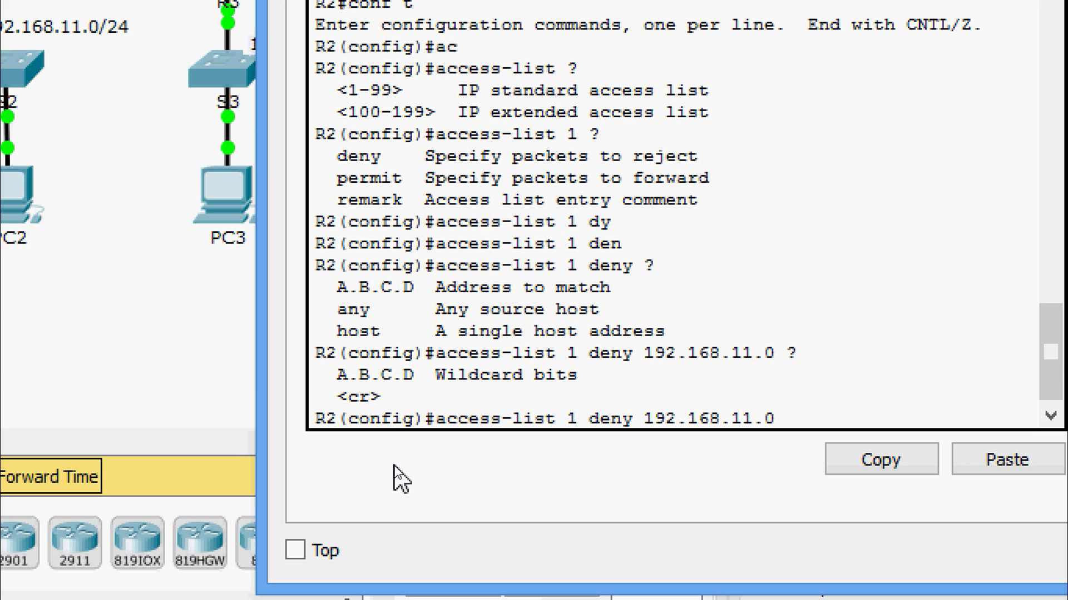
pyautogui.write('0.0.0.255')
pyautogui.press('Return')
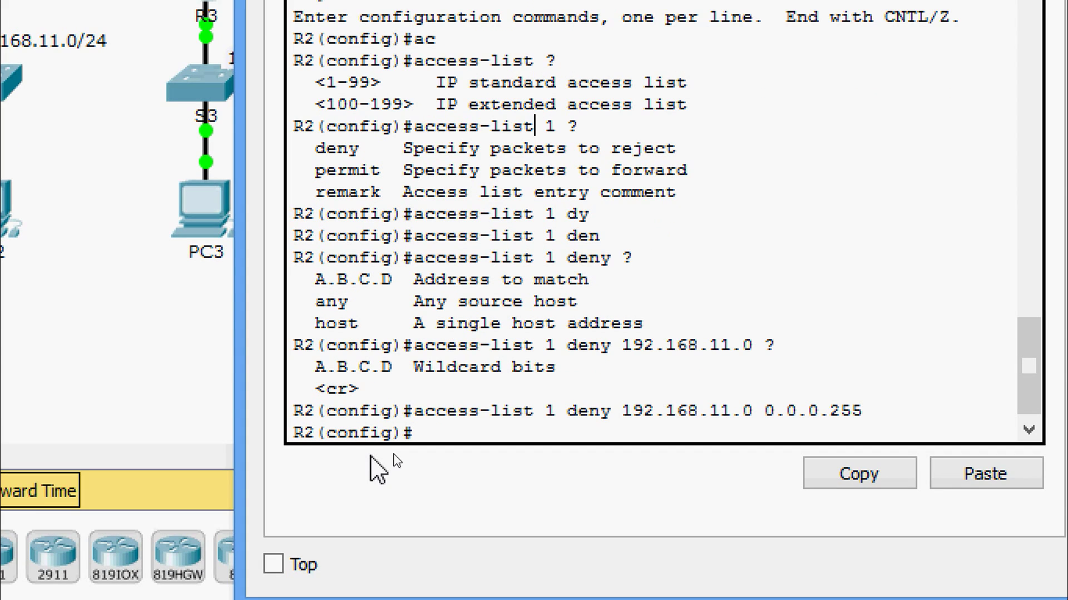
# - Add a second rule to ACL 1 on R2 that permits any other traffic
pyautogui.write('ace')
pyautogui.press('Tab')
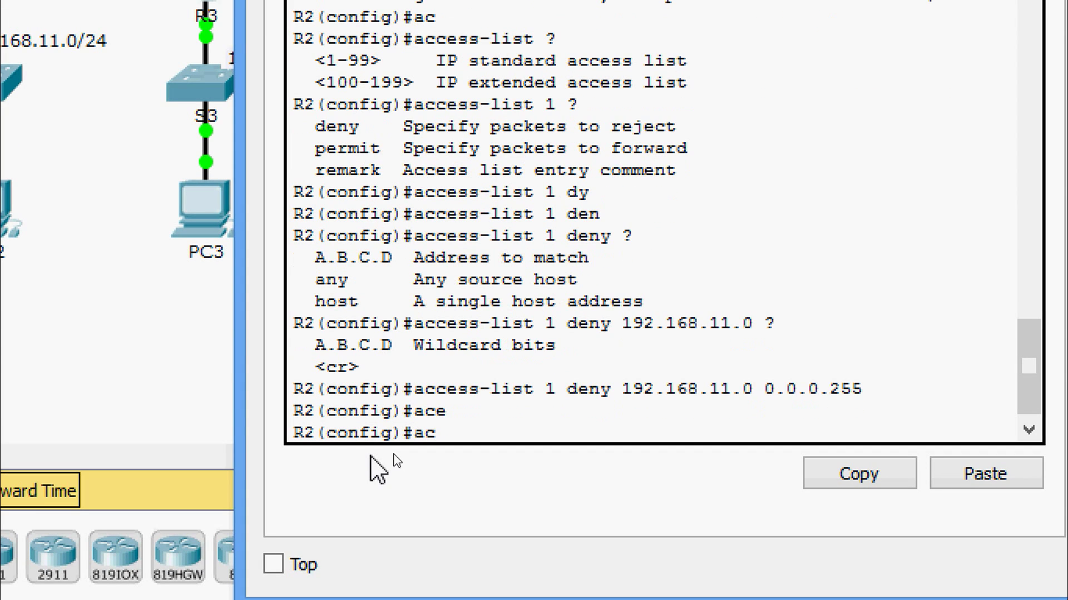
pyautogui.press('Tab')
pyautogui.write('1 p')
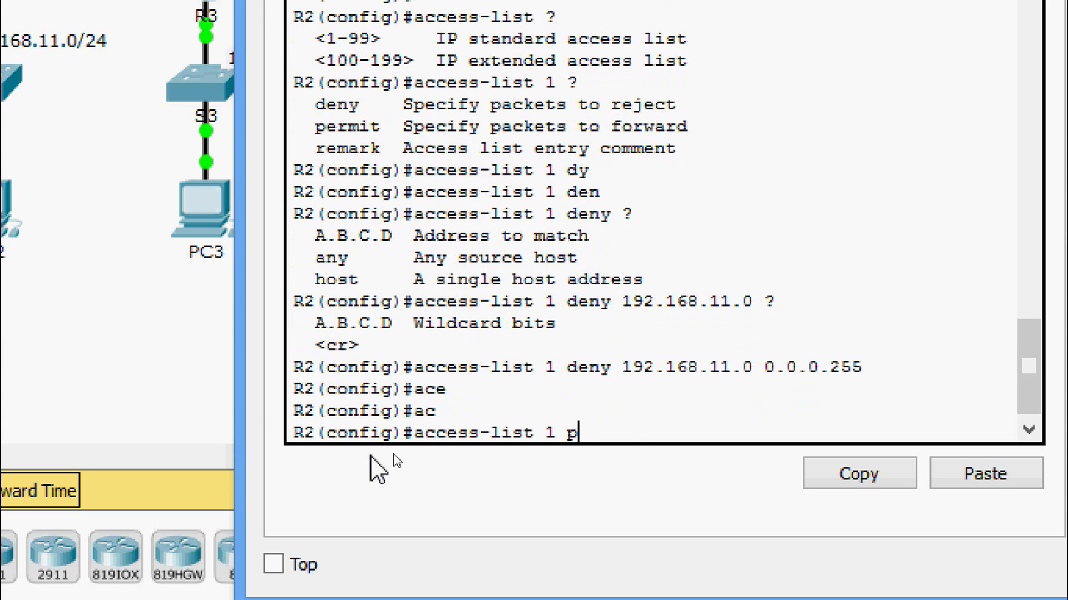
pyautogui.press('Tab')
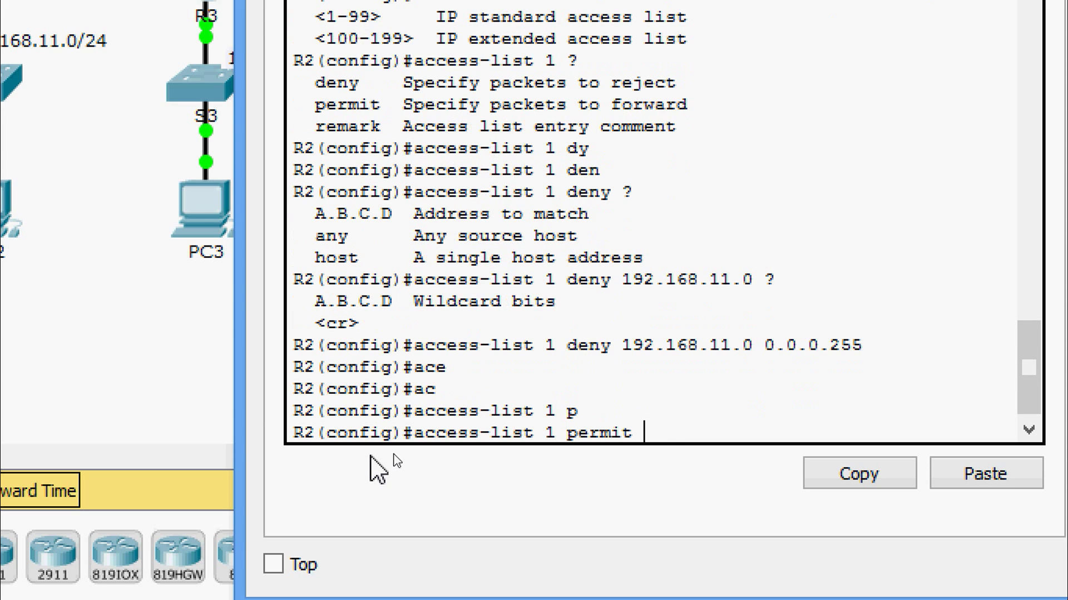
pyautogui.write('an')
pyautogui.press('Tab')
pyautogui.press('Return')
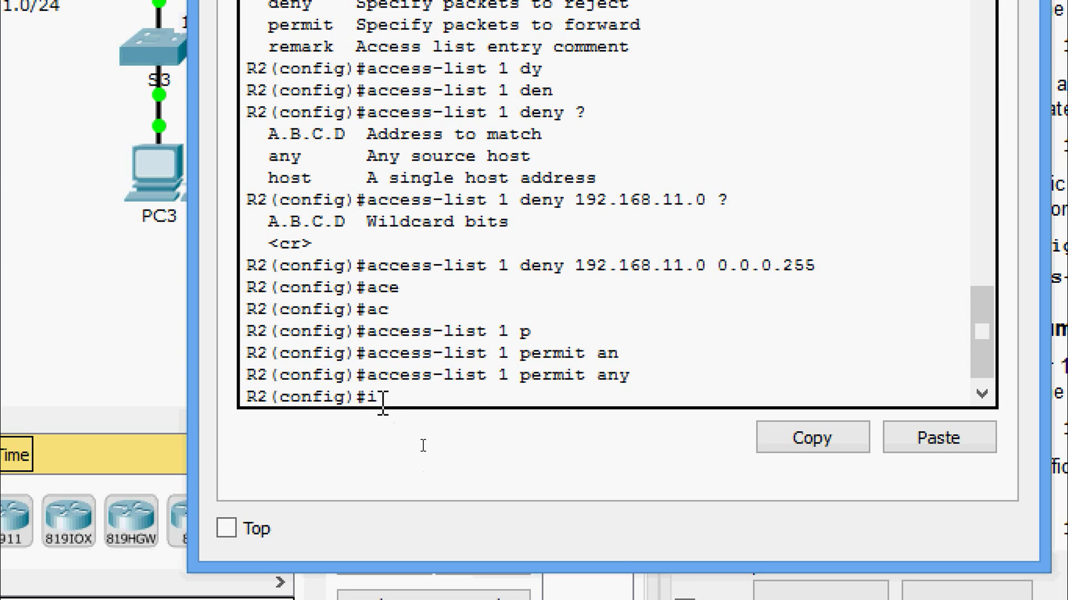
# - Apply ACL 1 to outbound traffic on R2's GigabitEthernet 0/0 interface with the ip access-group command
pyautogui.write('nter')
pyautogui.press('Tab')
pyautogui.write('g')
pyautogui.press('Tab')
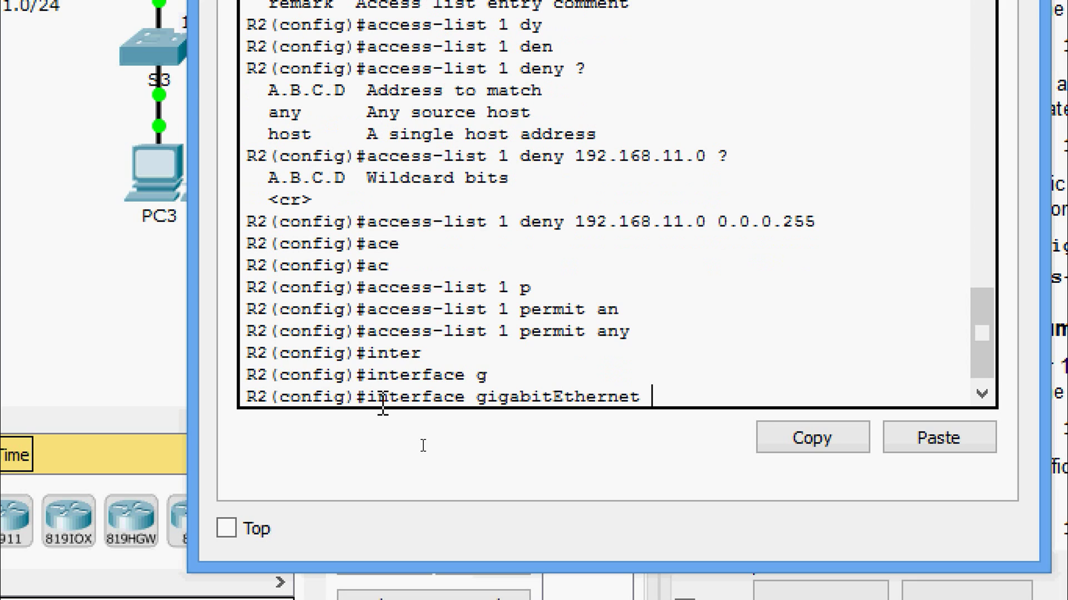
pyautogui.write('0/0')
pyautogui.press('Return')
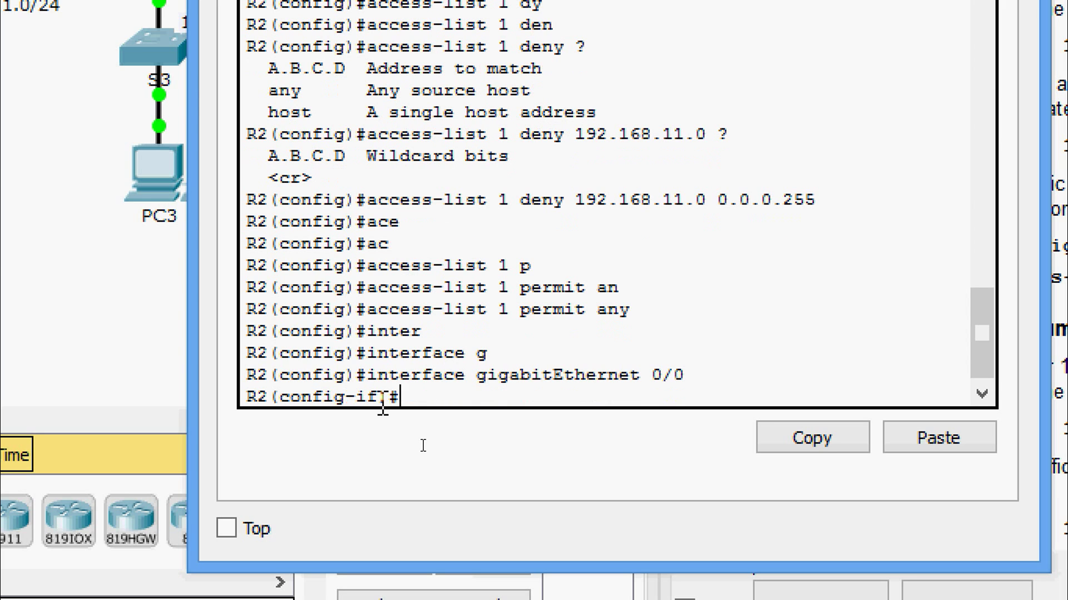
pyautogui.write('ip ac')
pyautogui.press('Tab')
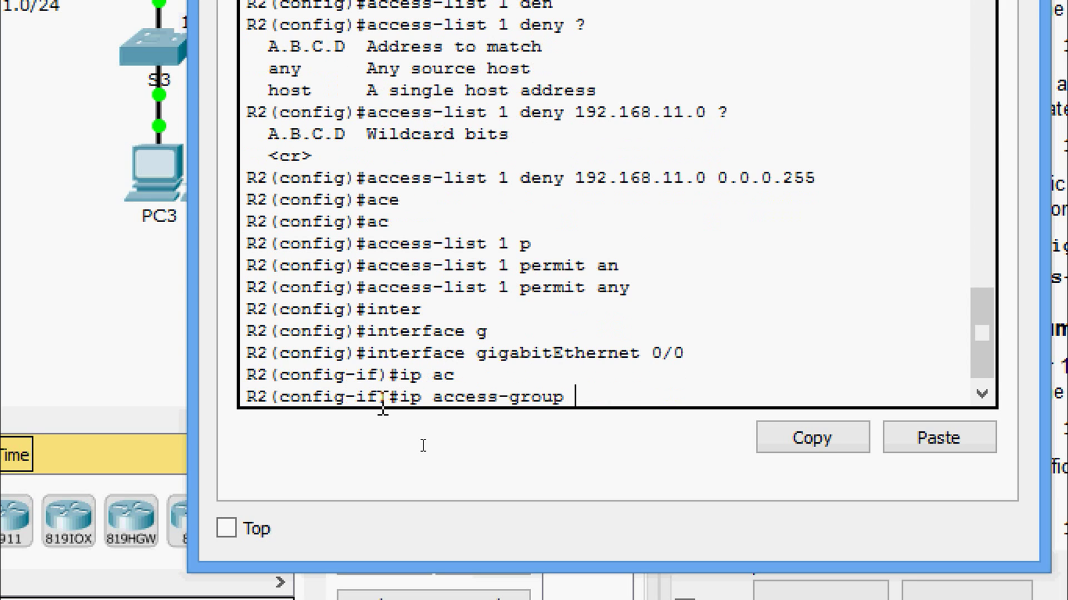
pyautogui.write('?')
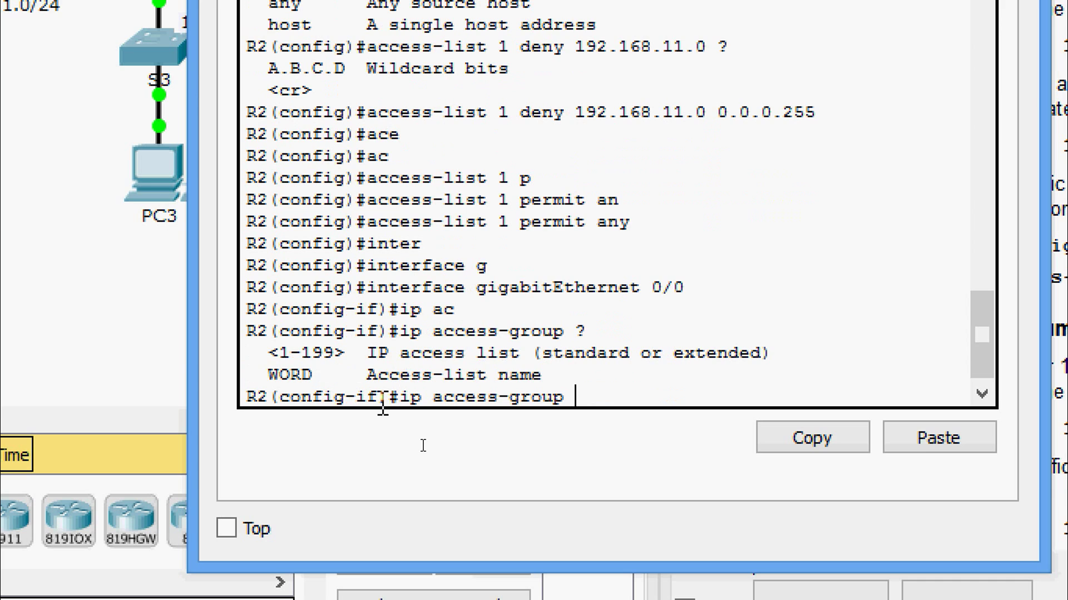
pyautogui.write('1 ?')
pyautogui.write('ou')
pyautogui.press('Tab')
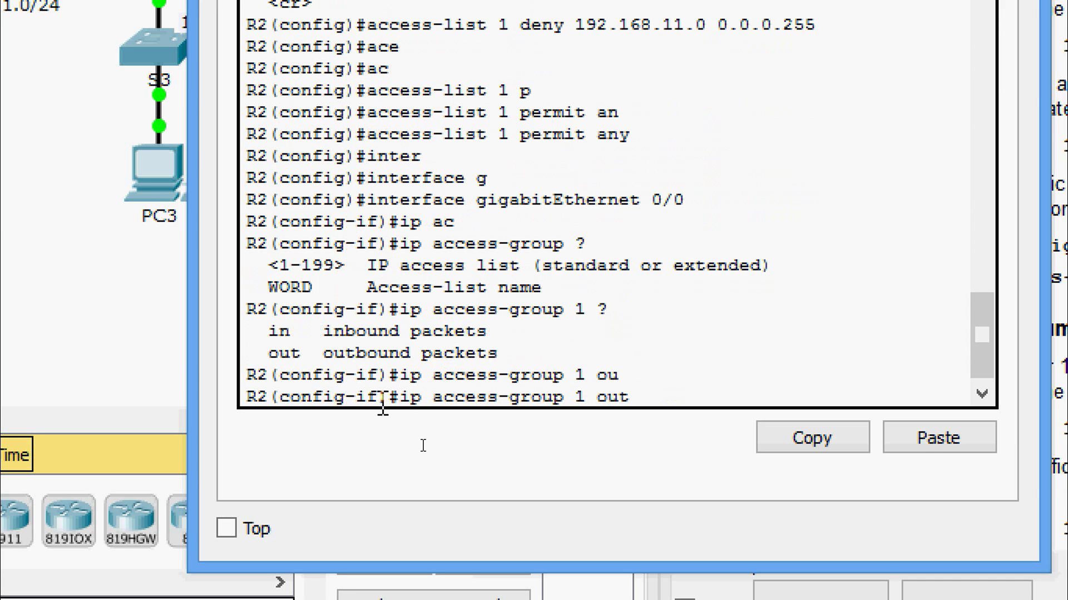
pyautogui.press('Return')
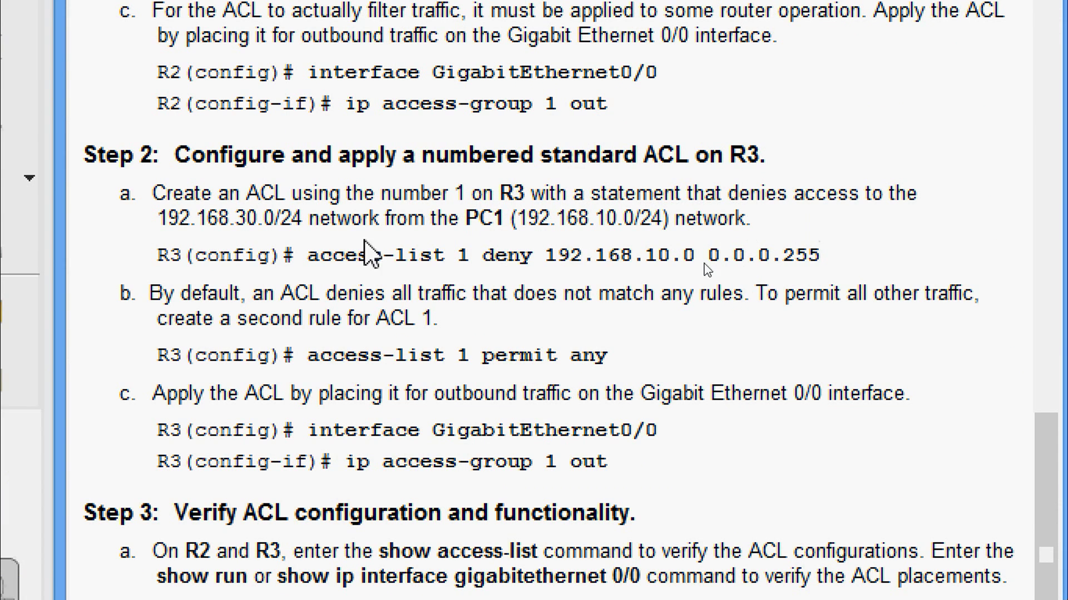
# - Read the Step 2 instructions for R3's numbered standard ACL, examining the networks involved and the deny and permit statements
pyautogui.moveTo(218, 219); pyautogui.dragTo(292, 220)
pyautogui.moveTo(448, 219); pyautogui.dragTo(759, 221)
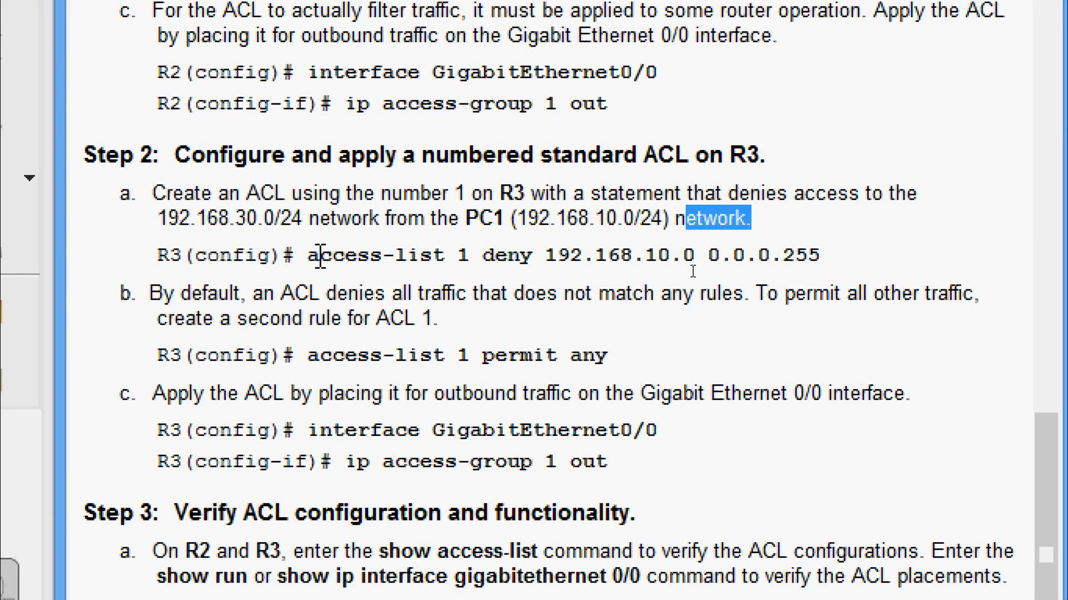
pyautogui.moveTo(309, 256); pyautogui.dragTo(812, 256)
pyautogui.click(664, 300)
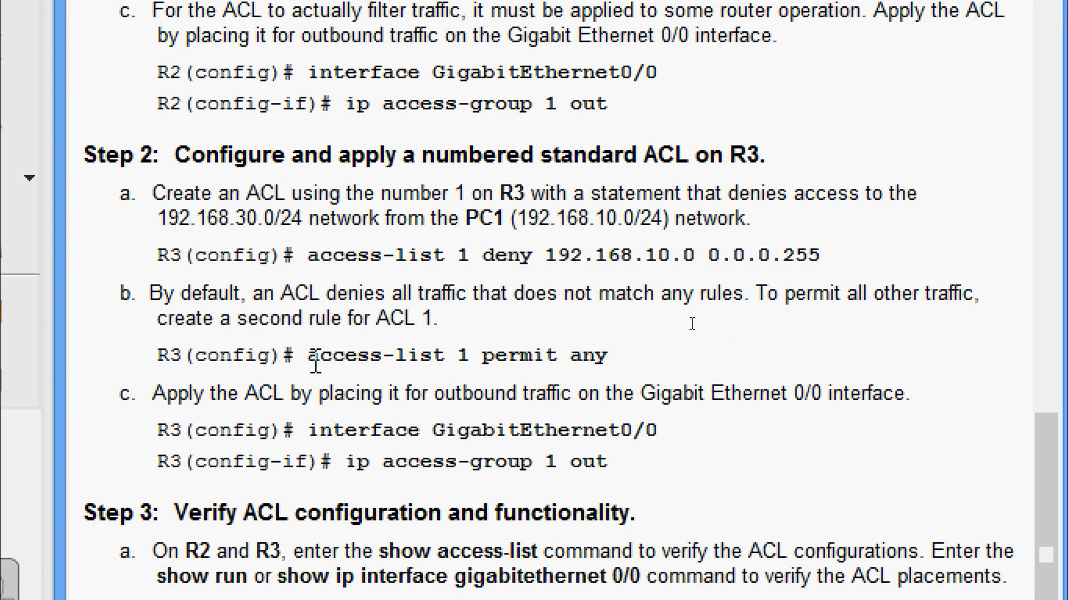
pyautogui.moveTo(308, 355); pyautogui.dragTo(581, 358)
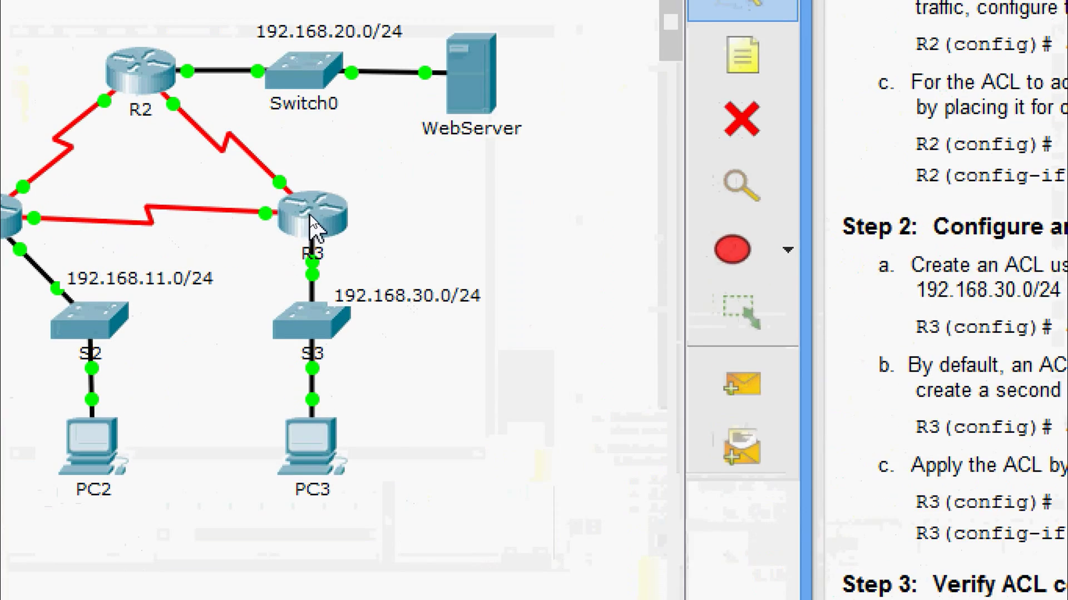
# - Open the command line of router R3 and enter global configuration mode
pyautogui.click(312, 216)
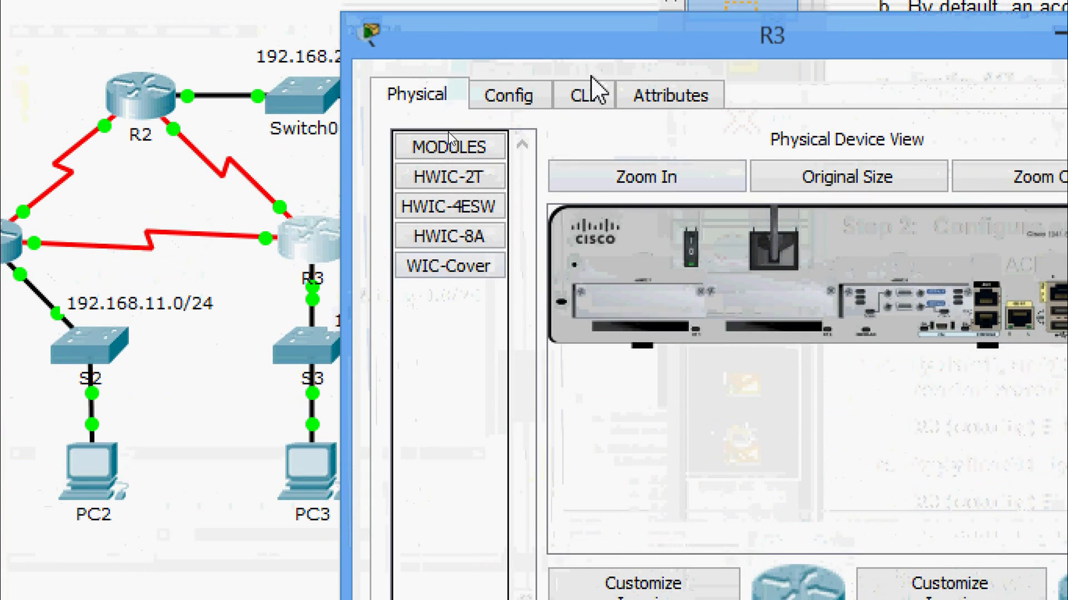
pyautogui.click(582, 70)
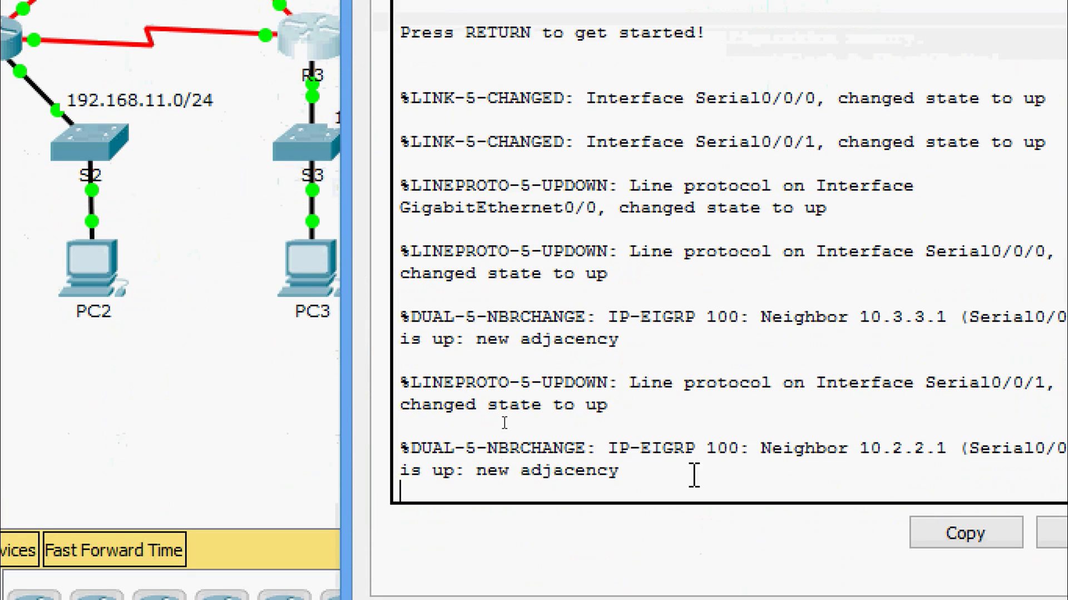
pyautogui.press('Return')
pyautogui.press('Return')
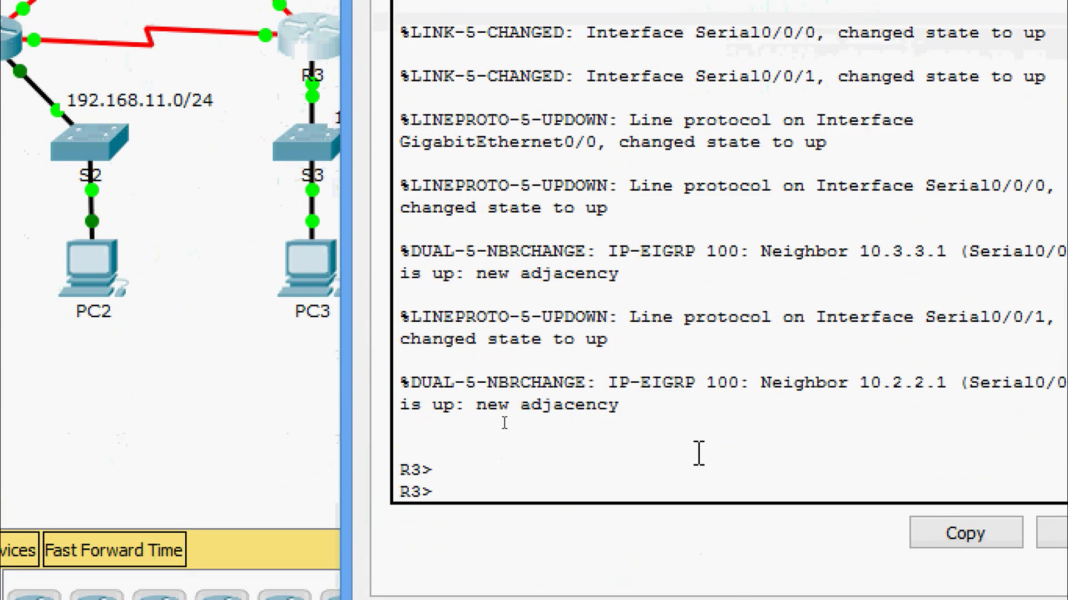
pyautogui.write('ena')
pyautogui.press('Tab')
pyautogui.press('Return')
pyautogui.write('conf')
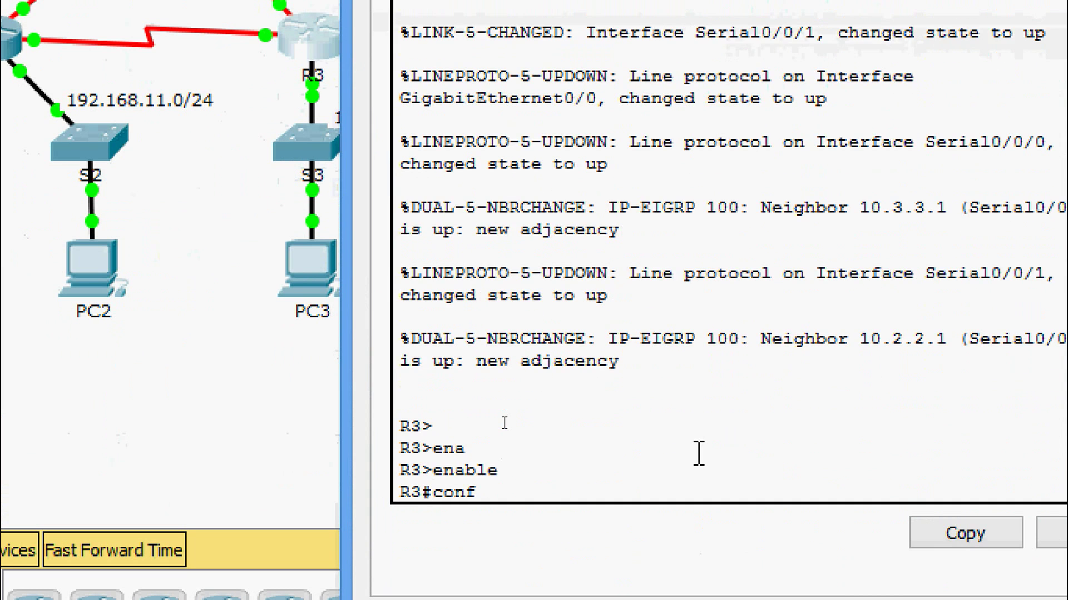
pyautogui.press('Tab')
pyautogui.write('t')
pyautogui.press('Return')
pyautogui.press('Return')
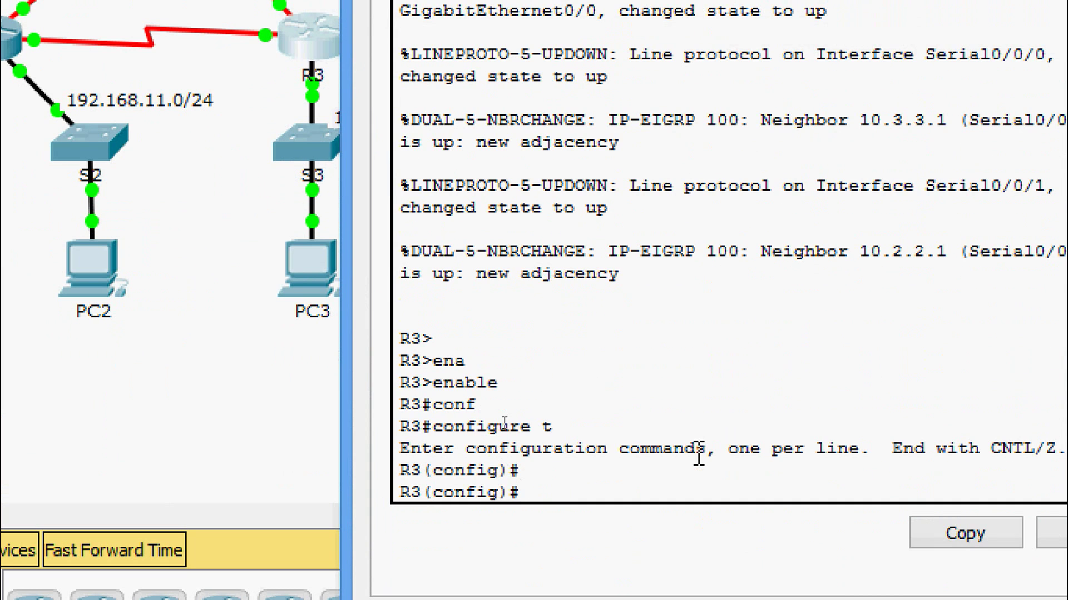
# - Create ACL 1 on R3 with a statement denying network 192.168.10.0 with wildcard mask 0.0.0.255
pyautogui.write('ac')
pyautogui.press('Tab')
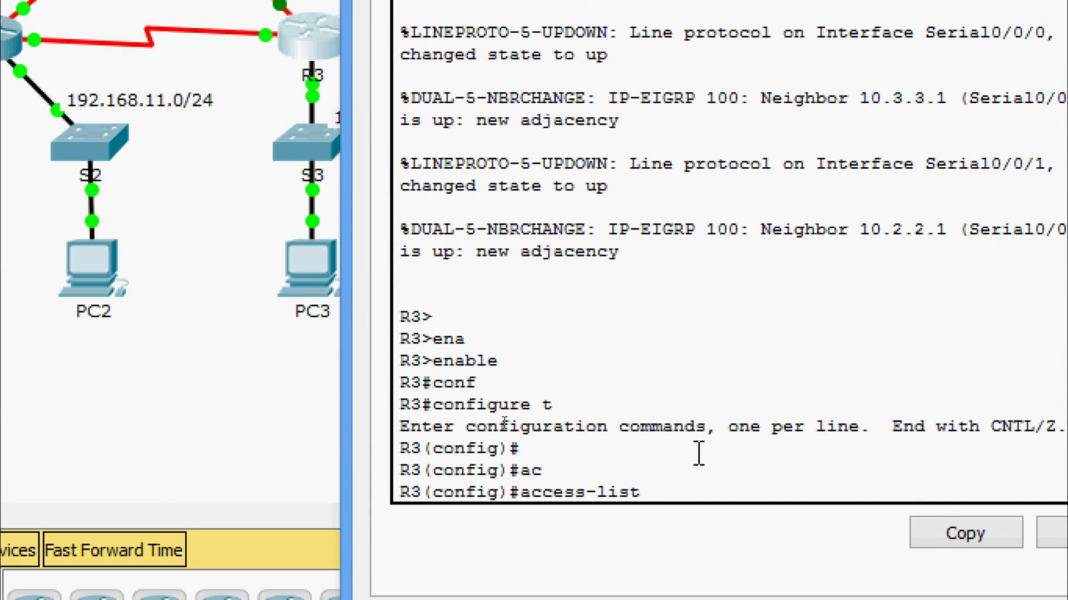
pyautogui.write('1 de')
pyautogui.press('Tab')
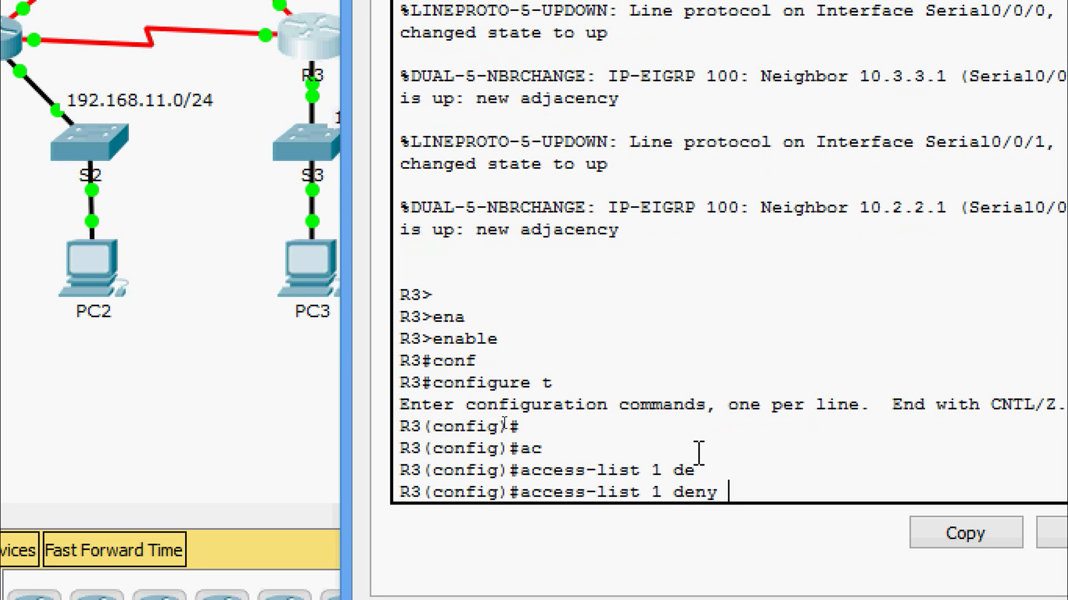
pyautogui.write('?19')
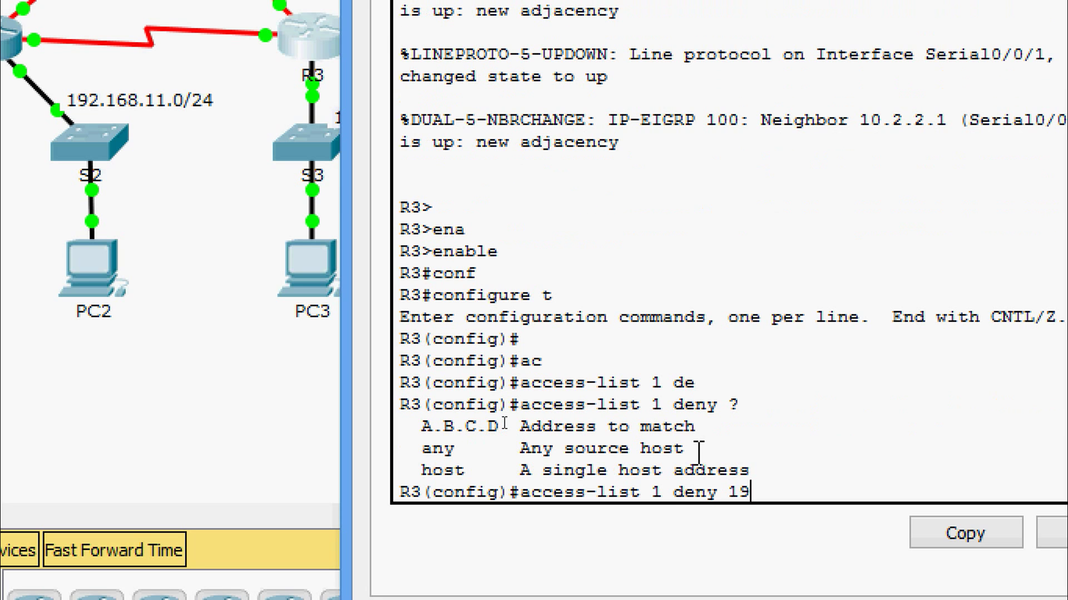
pyautogui.write('2.168.10.0 ')
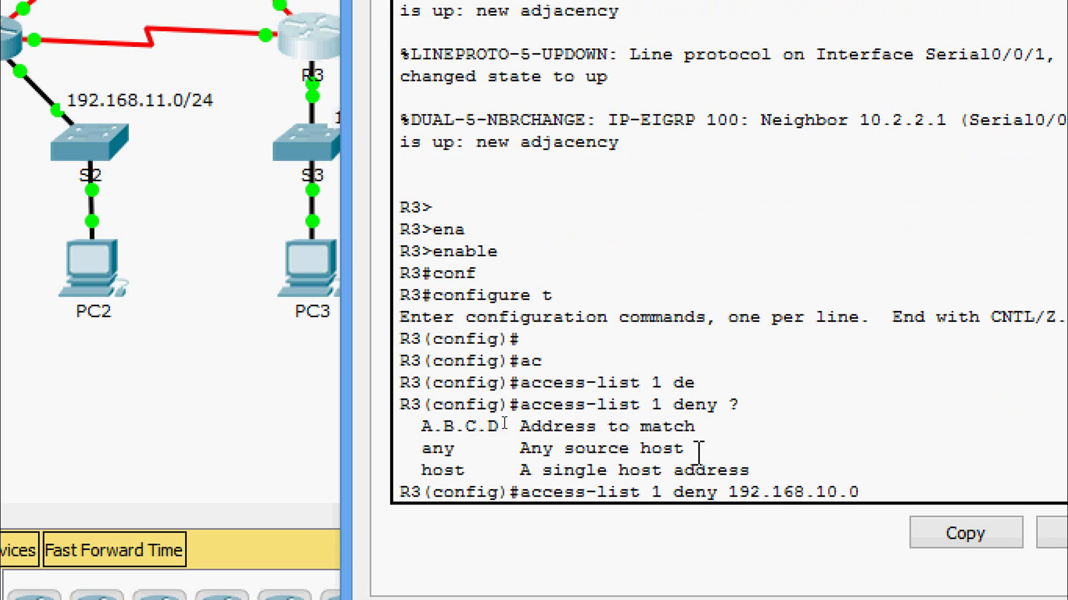
pyautogui.write('?')
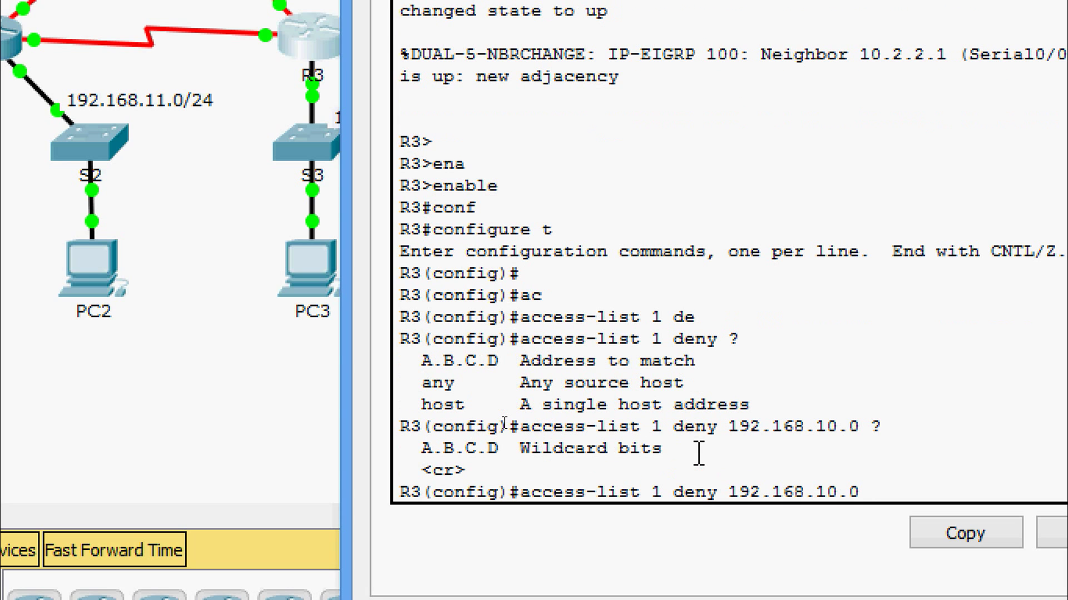
pyautogui.write('0.0.0.255')
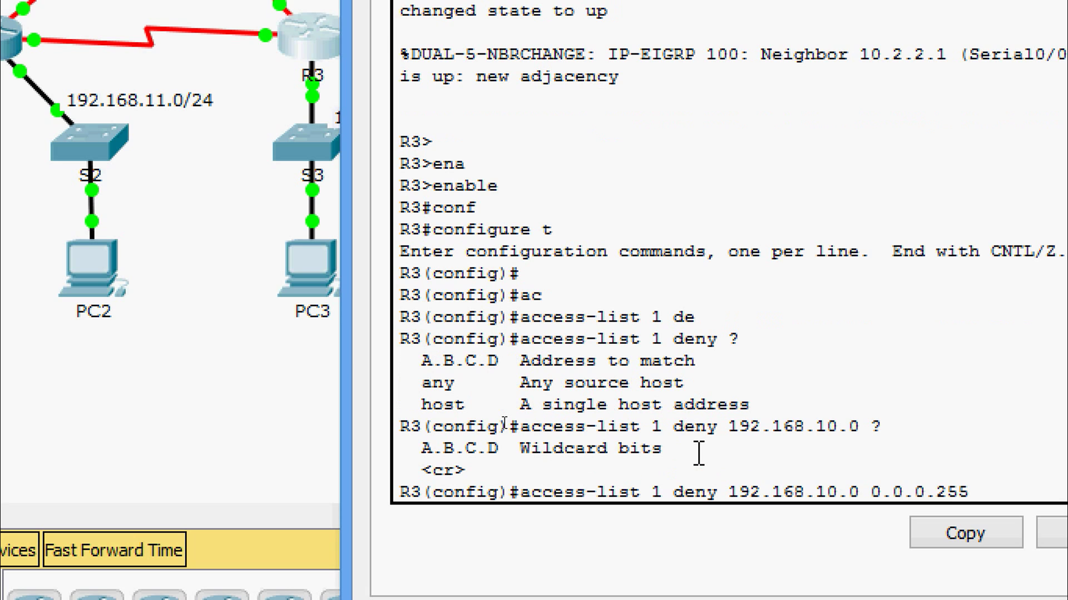
pyautogui.press('Return')
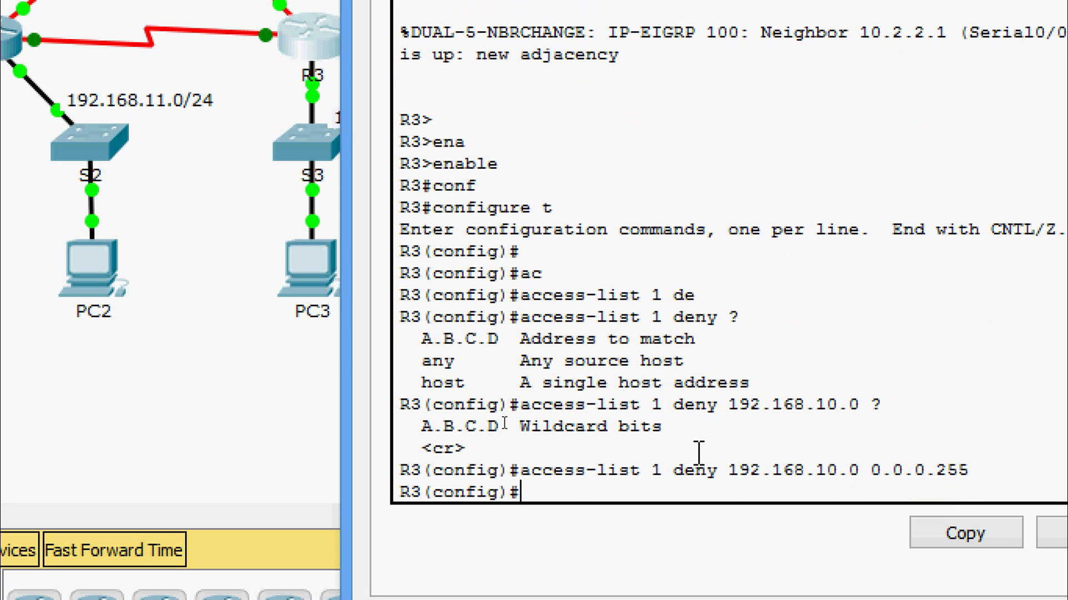
# - Add a second rule to ACL 1 on R3 that permits any other traffic
pyautogui.write('ac')
pyautogui.press('Tab')
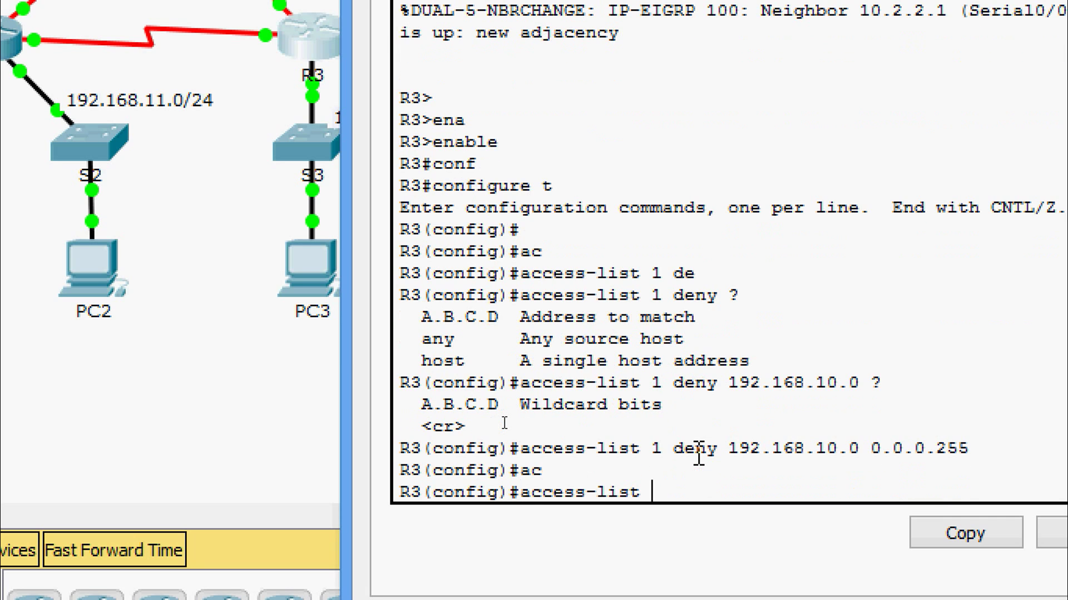
pyautogui.write('1 per')
pyautogui.press('Tab')
pyautogui.write('an')
pyautogui.press('Tab')
pyautogui.press('Return')
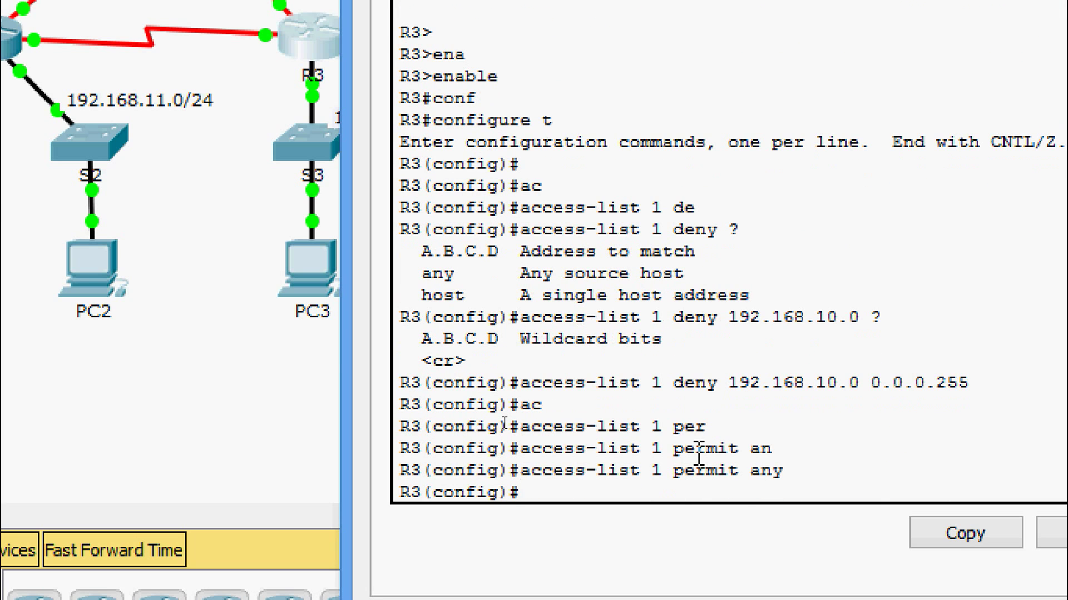
# - Enter interface configuration mode for GigabitEthernet 0/0 on R3
pyautogui.write('inter')
pyautogui.press('Tab')
pyautogui.write('gi')
pyautogui.press('Tab')
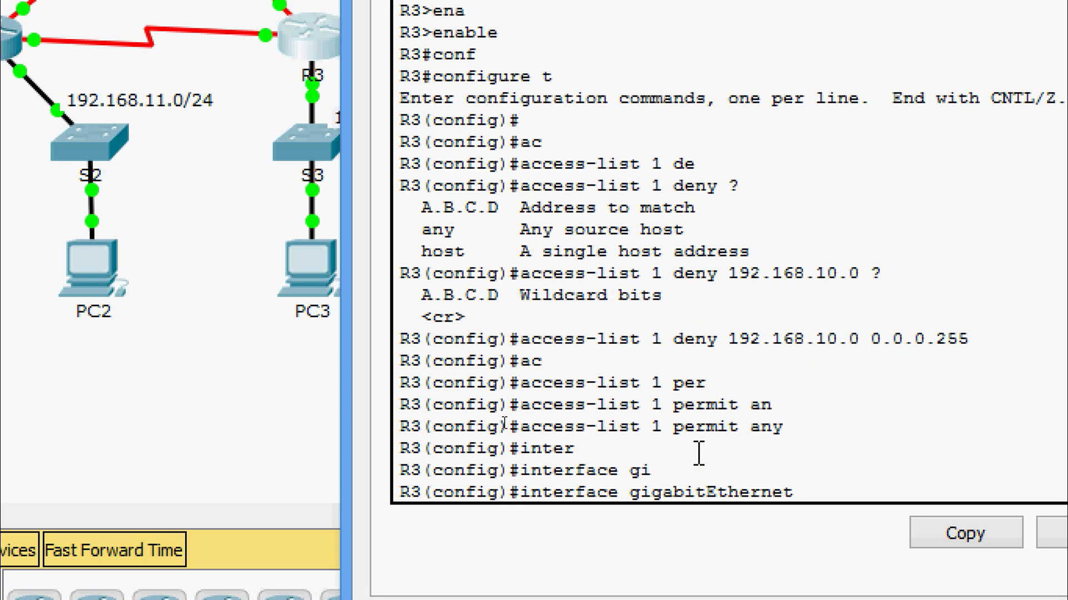
pyautogui.write('0/0')
pyautogui.press('Return')
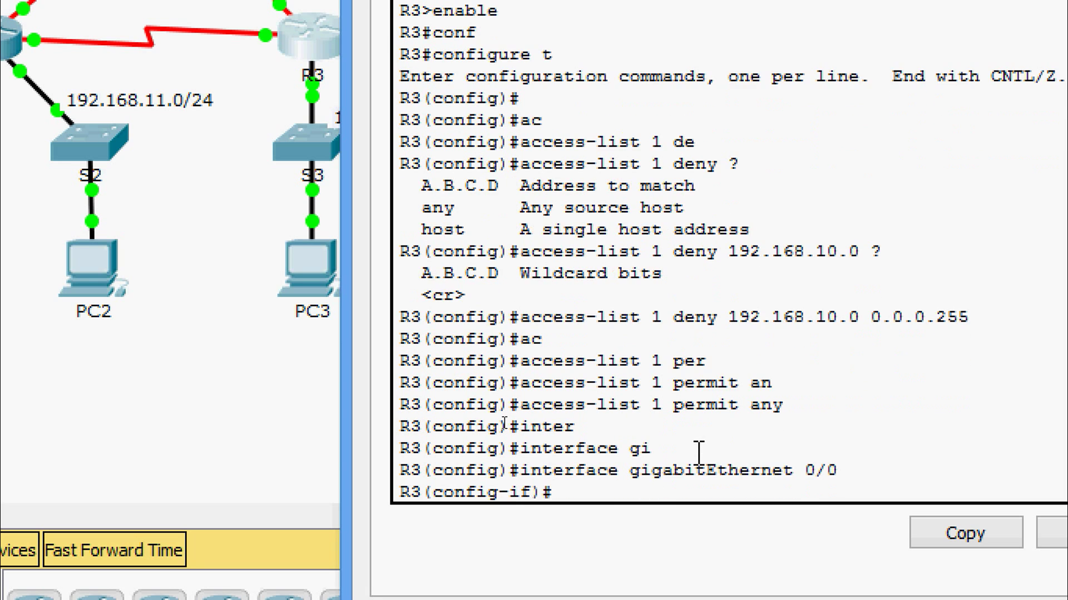
# - Apply ACL 1 to outbound traffic on R3's GigabitEthernet 0/0 interface
pyautogui.write('ip ac')
pyautogui.press('Tab')
pyautogui.write('1')
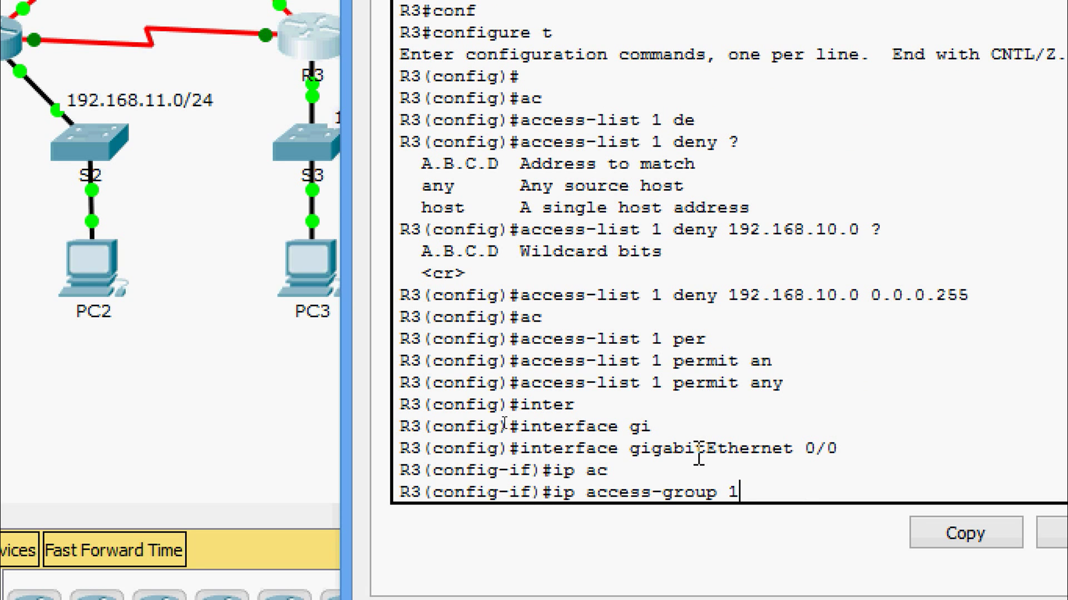
pyautogui.write(' ou')
pyautogui.press('Tab')
pyautogui.press('Return')
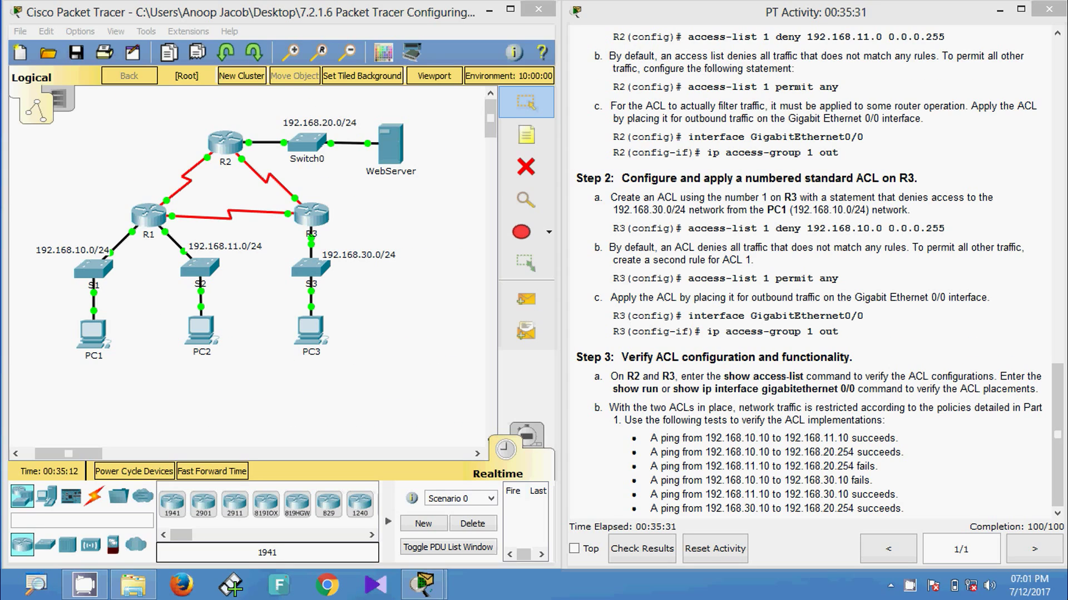
# - Open the command line of router R2 and enter privileged EXEC mode
pyautogui.click(230, 145)
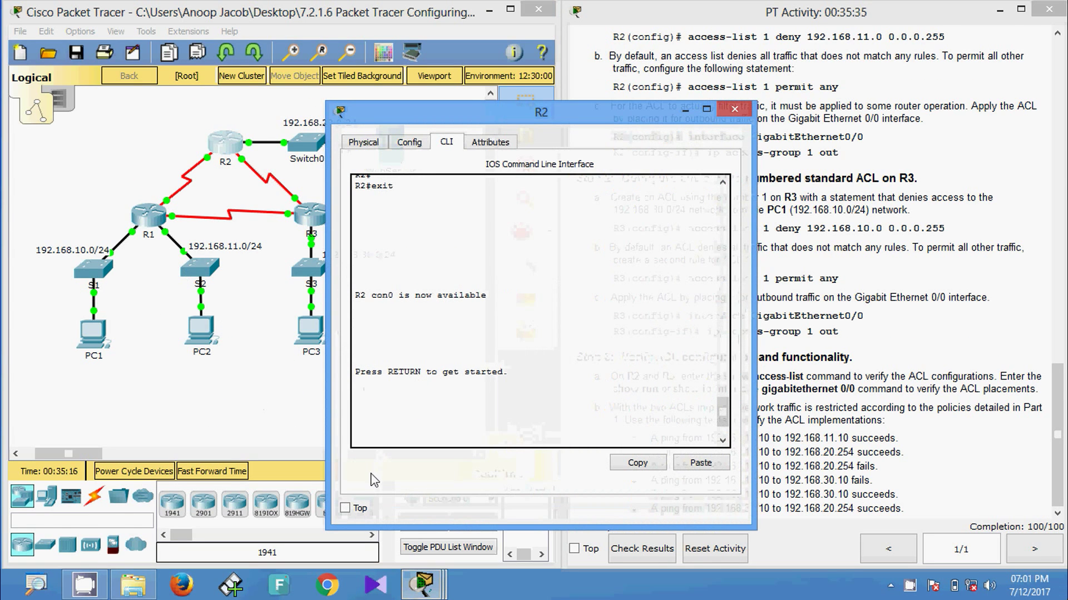
pyautogui.press('Return')
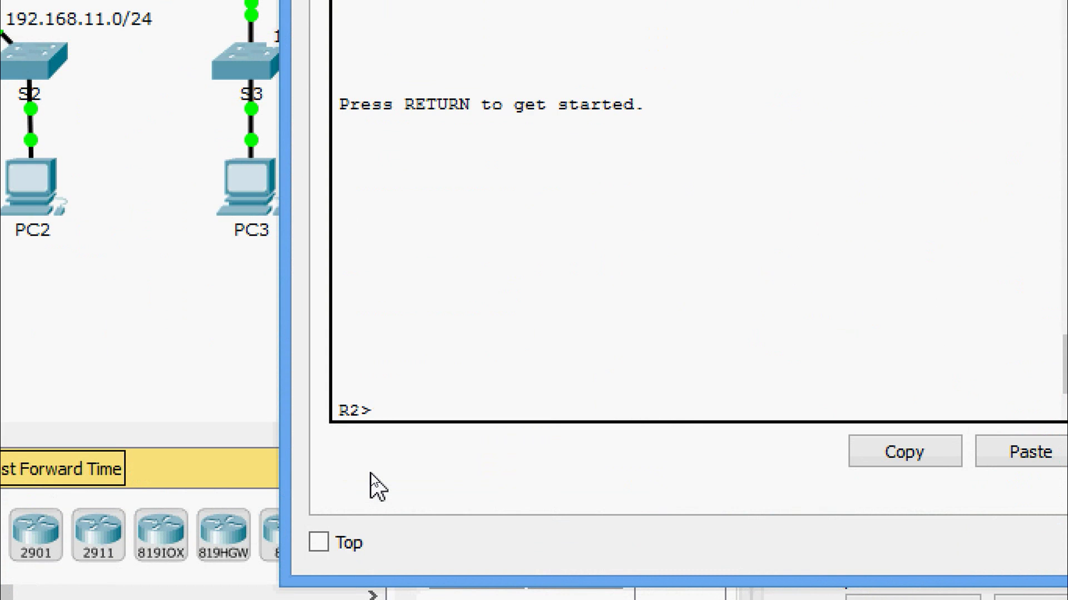
pyautogui.write('ena')
pyautogui.press('Tab')
pyautogui.press('Return')
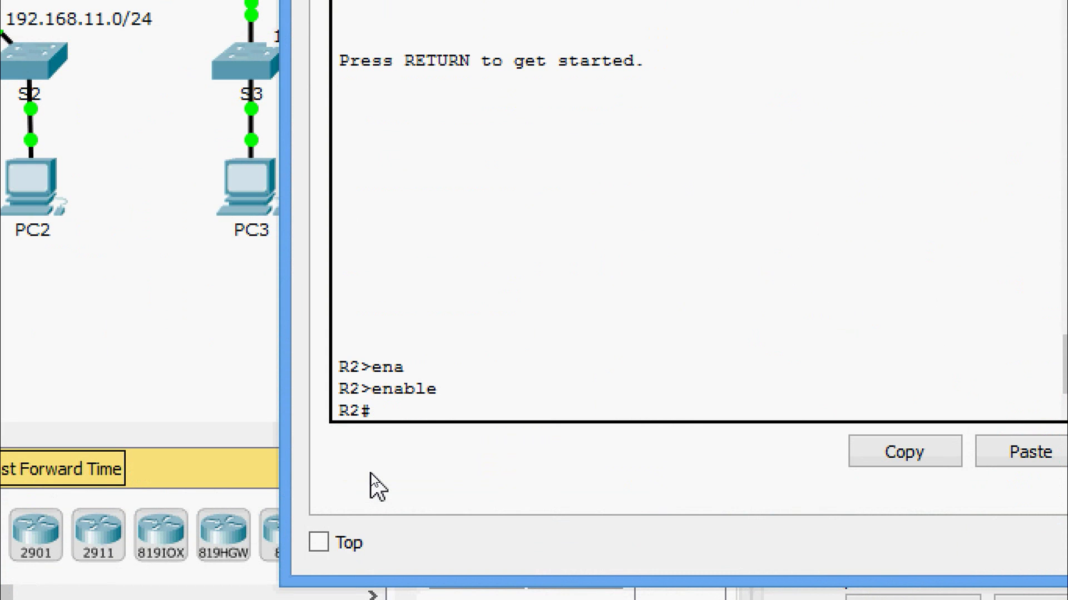
# - Display the access lists configured on R2 and examine the rules of ACL 1
pyautogui.write('sh')
pyautogui.press('Tab')
pyautogui.write('a')
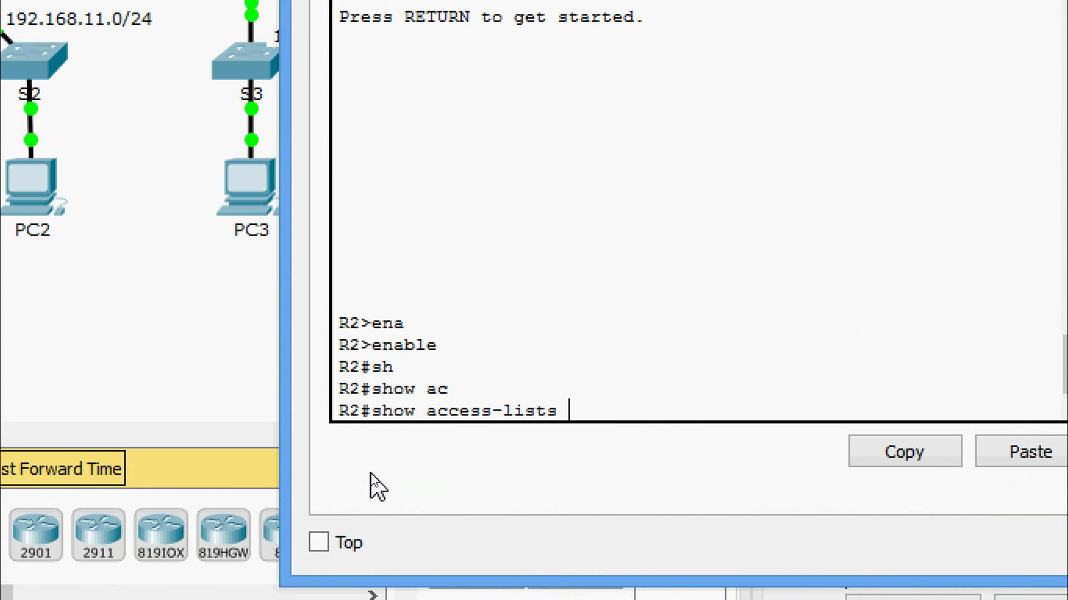
pyautogui.press('Return')
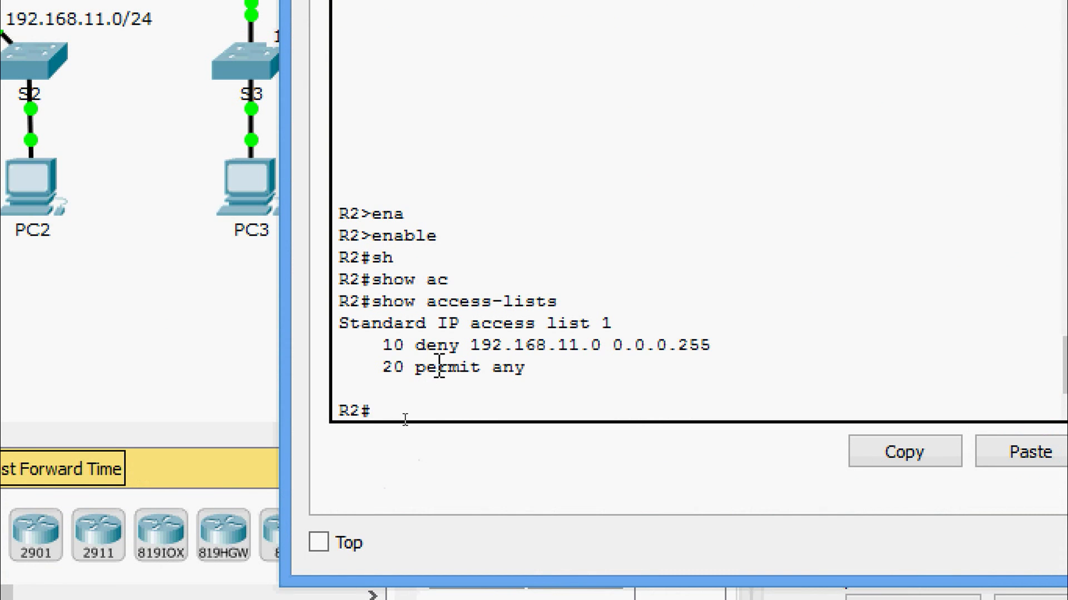
pyautogui.moveTo(389, 349); pyautogui.dragTo(558, 372)
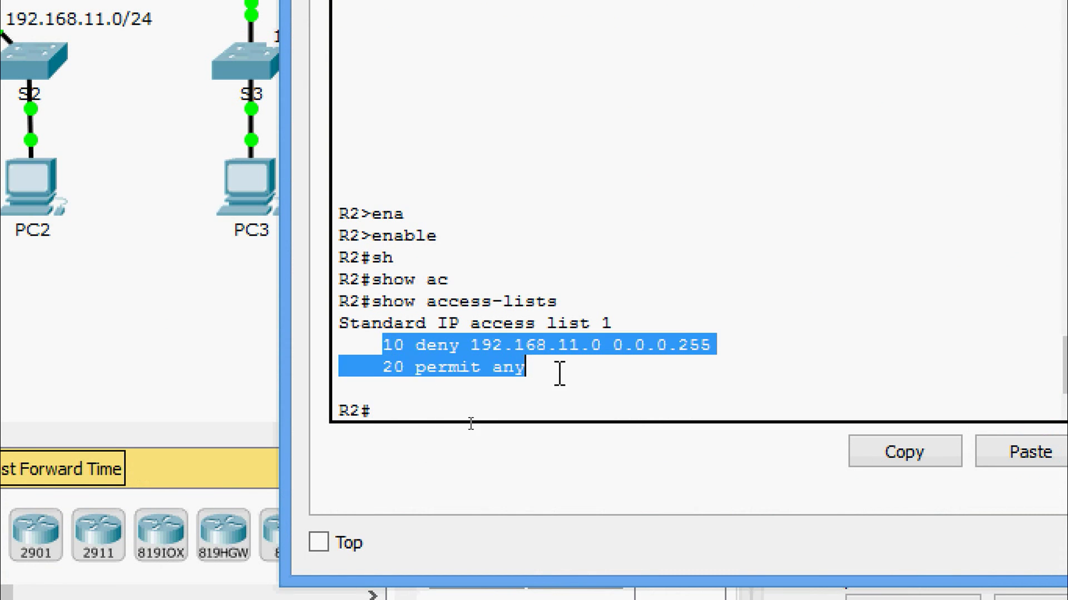
pyautogui.click(409, 443)
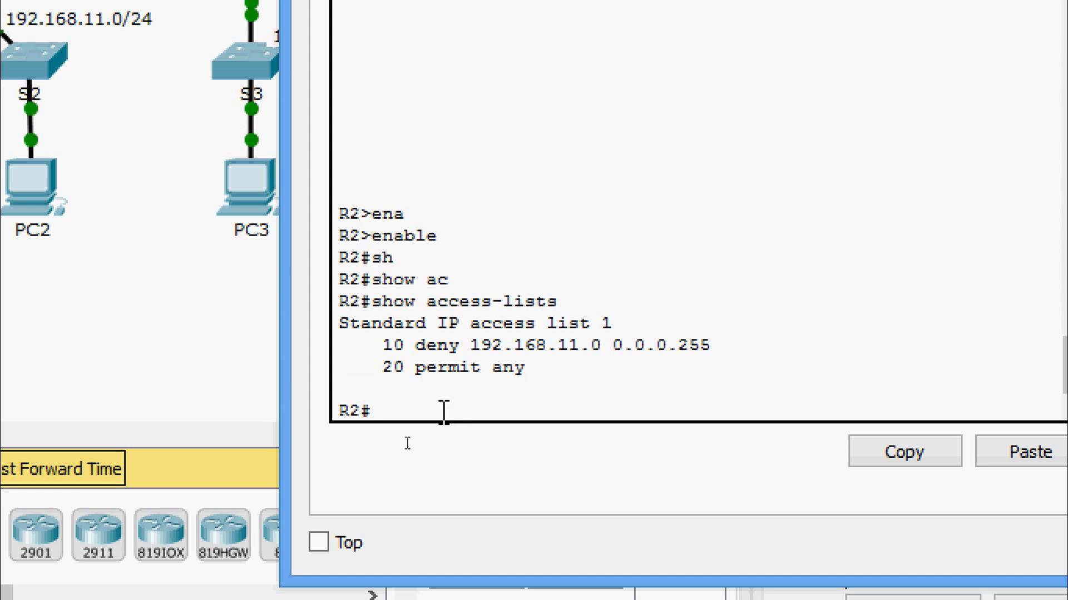
# - Display R2's running configuration, examine the interface settings and access-list 1 statements, and return to the prompt
pyautogui.write('sh')
pyautogui.press('Tab')
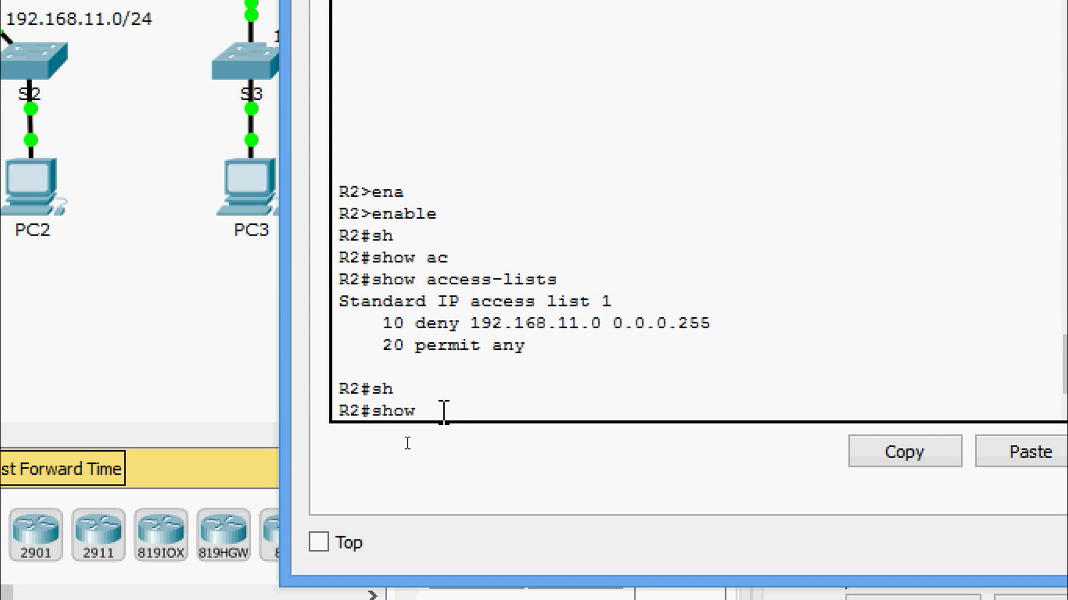
pyautogui.write('r')
pyautogui.press('Tab')
pyautogui.press('Return')
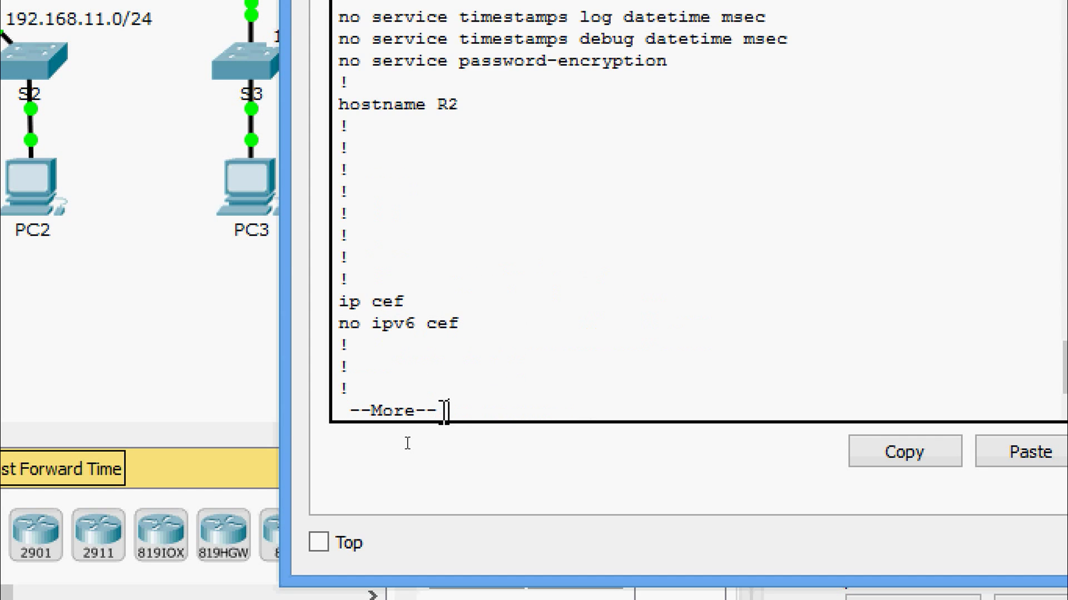
pyautogui.press('Return')
pyautogui.press('Return')
pyautogui.press('Return')
pyautogui.press('Return')
pyautogui.press('Return')
pyautogui.press('Return')
pyautogui.press('Return')
pyautogui.press('Return')
pyautogui.press('Return')
pyautogui.press('Return')
pyautogui.press('Return')
pyautogui.press('Return')
pyautogui.press('Return')
pyautogui.press('Return')
pyautogui.press('Return')
pyautogui.press('Return')
pyautogui.press('Return')
pyautogui.press('Return')
pyautogui.press('Return')
pyautogui.press('Return')
pyautogui.press('Return')
pyautogui.press('Return')
pyautogui.press('Return')
pyautogui.press('Return')
pyautogui.press('Return')
pyautogui.press('Return')
pyautogui.press('Return')
pyautogui.press('Return')
pyautogui.press('Return')
pyautogui.press('Return')
pyautogui.press('Return')
pyautogui.press('Return')
pyautogui.press('Return')
pyautogui.press('Return')
pyautogui.press('Return')
pyautogui.press('Return')
pyautogui.press('Return')
pyautogui.press('Return')
pyautogui.press('Return')
pyautogui.press('Return')
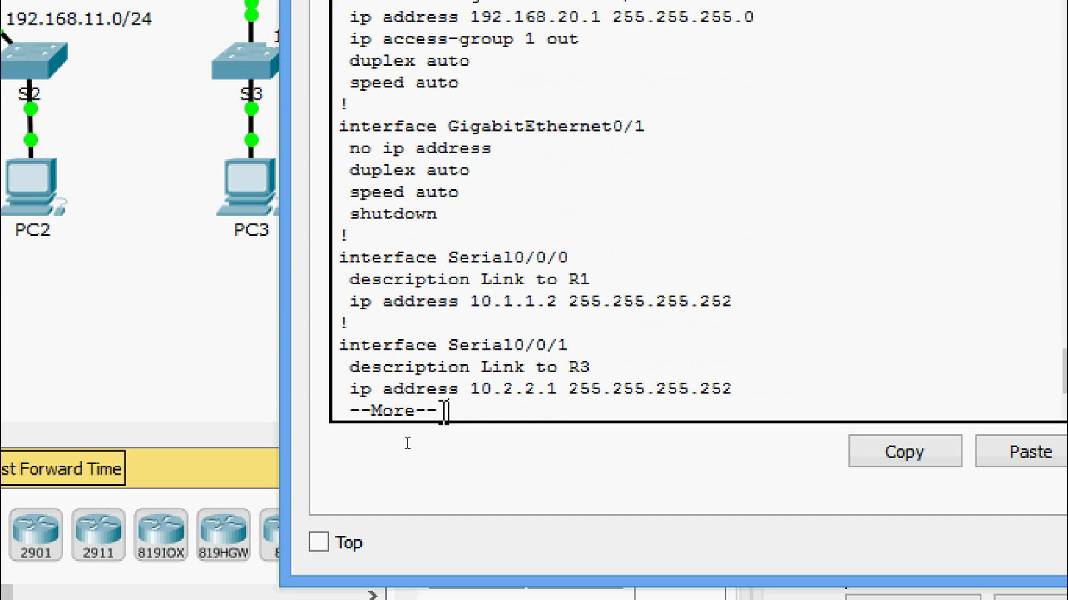
pyautogui.press('Return')
pyautogui.press('Return')
pyautogui.press('Return')
pyautogui.press('Return')
pyautogui.press('Return')
pyautogui.press('Return')
pyautogui.press('Return')
pyautogui.press('Return')
pyautogui.press('Return')
pyautogui.press('Return')
pyautogui.press('Return')
pyautogui.press('Return')
pyautogui.press('Return')
pyautogui.press('Return')
pyautogui.press('Return')
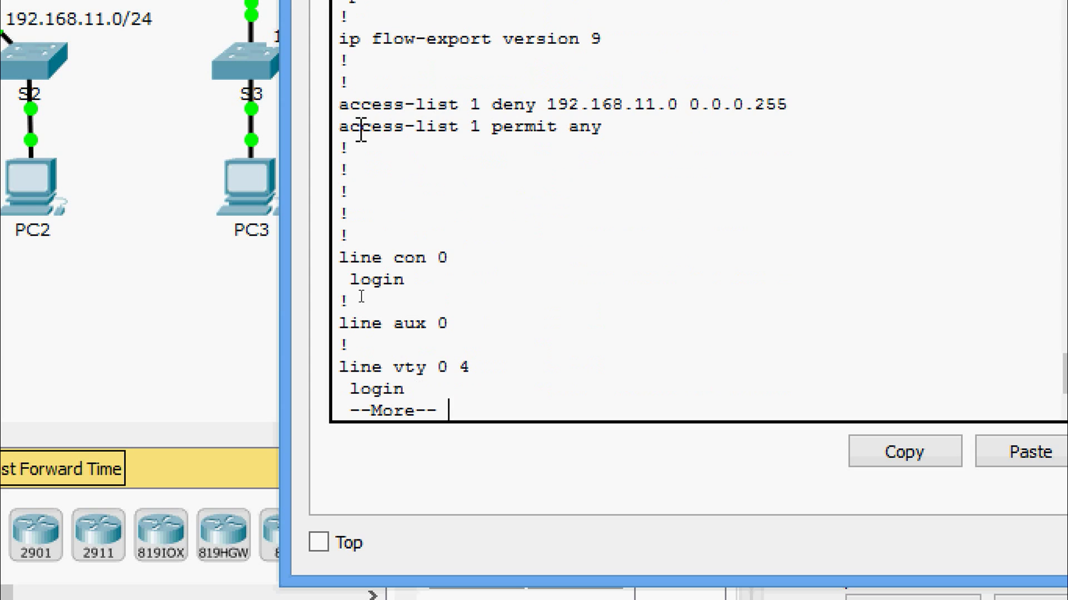
pyautogui.moveTo(340, 106); pyautogui.dragTo(636, 123)
pyautogui.click(645, 132)
pyautogui.press('q')
pyautogui.press('Return')
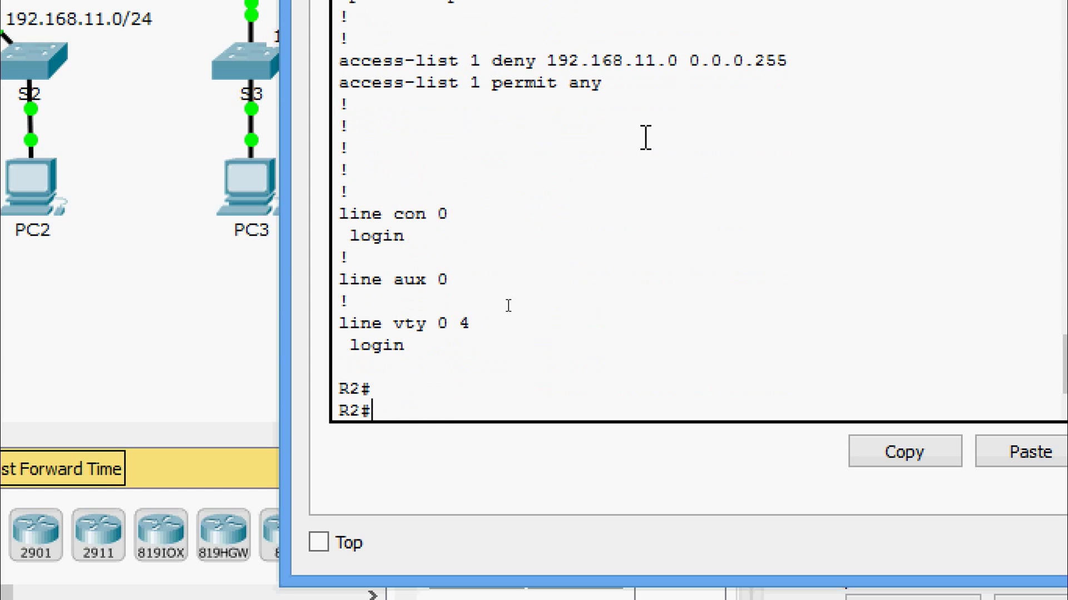
# - Show the IP details of GigabitEthernet 0/0 on R2 and check its outgoing and inbound access lists
pyautogui.write('sh')
pyautogui.press('Tab')
pyautogui.write('ip inte')
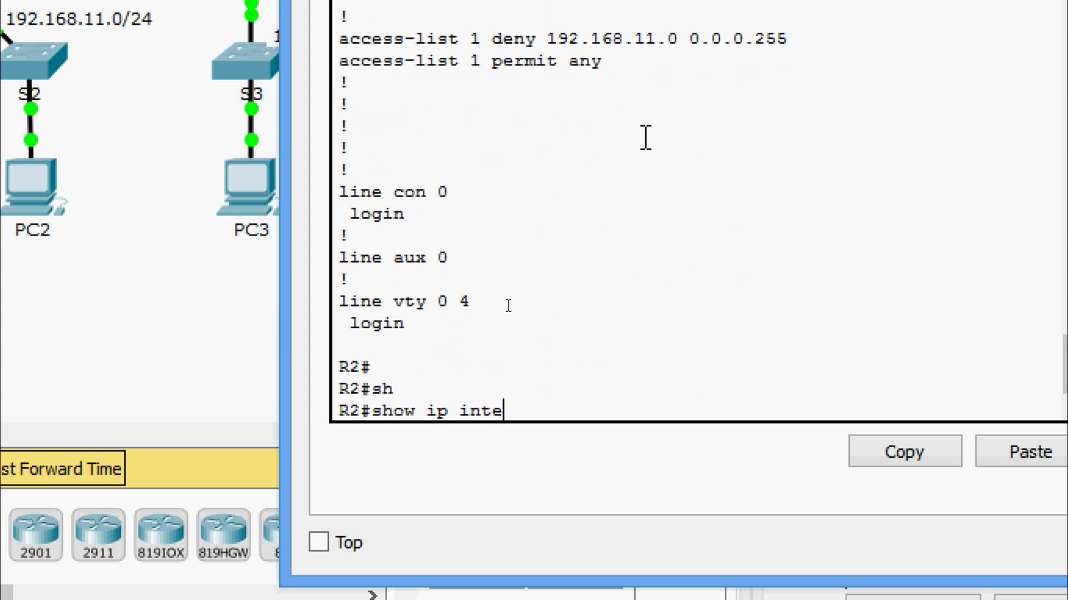
pyautogui.press('Tab')
pyautogui.write('gi')
pyautogui.press('Tab')
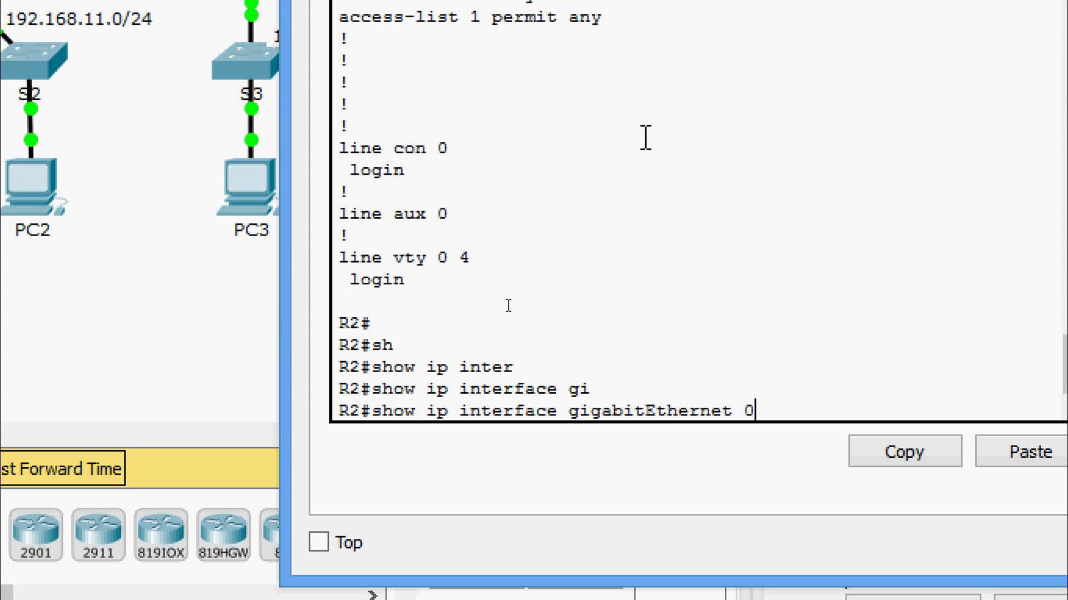
pyautogui.write('0/0')
pyautogui.press('Return')
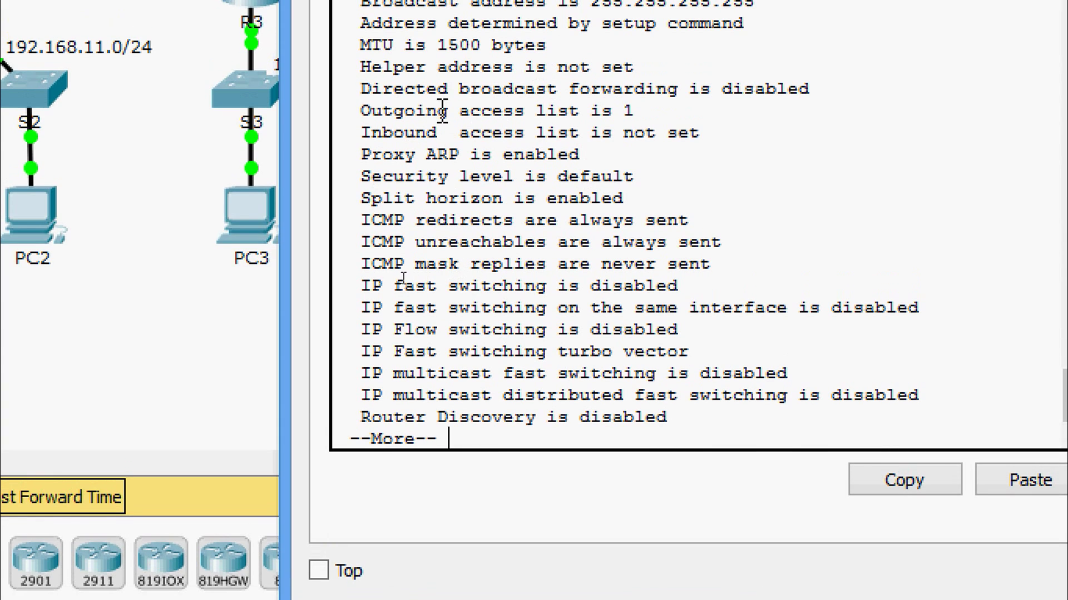
pyautogui.moveTo(362, 111); pyautogui.dragTo(640, 114)
pyautogui.click(367, 138)
pyautogui.moveTo(367, 138); pyautogui.dragTo(337, 110)
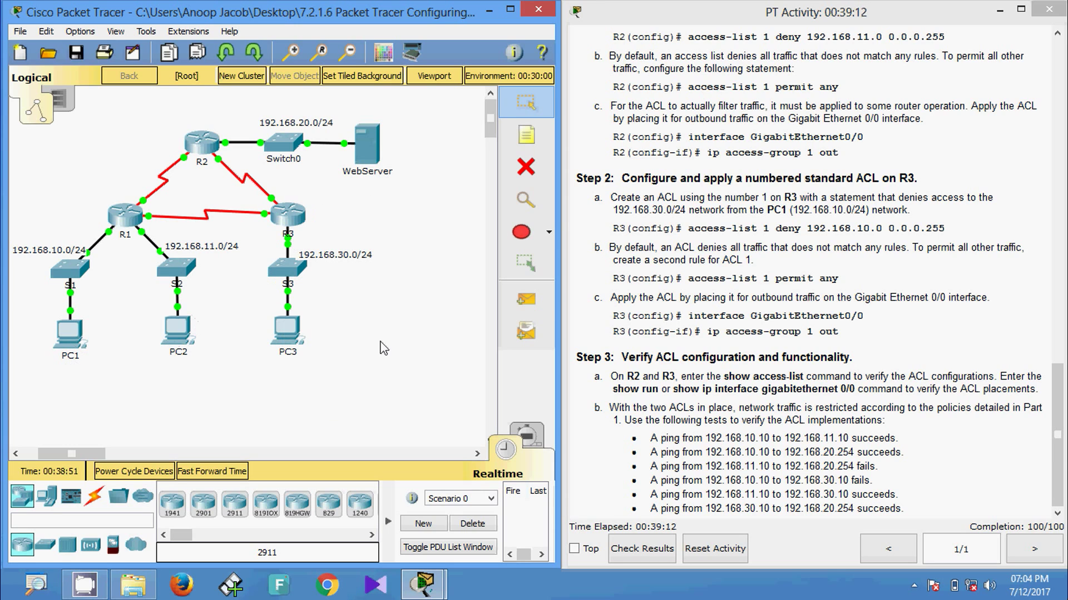
# - Bring up the activity's addressing table and open the command prompt on PC1
pyautogui.moveTo(1062, 408); pyautogui.dragTo(1063, 25)
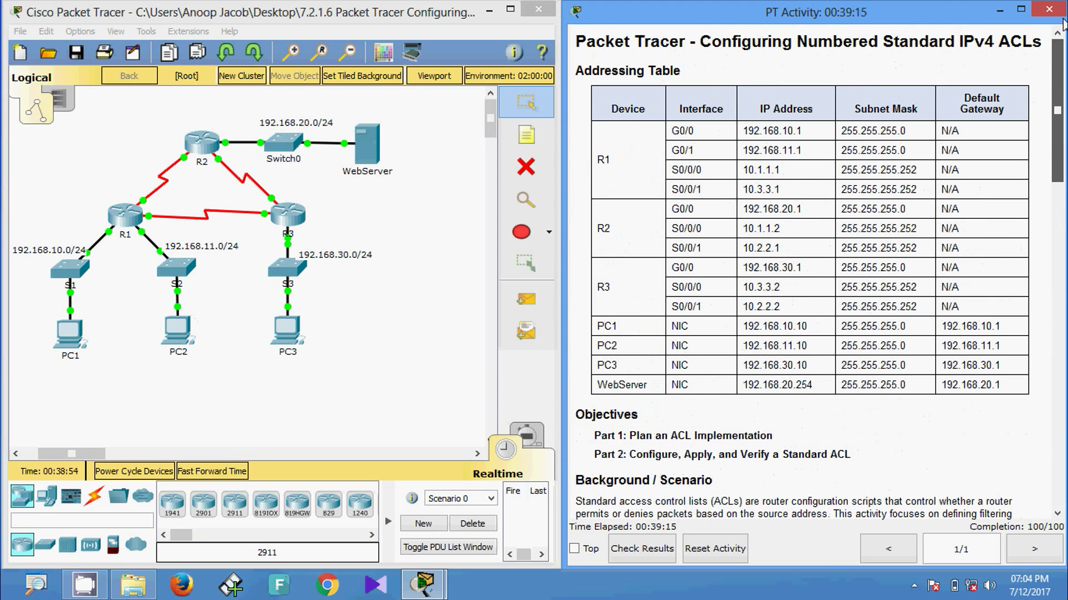
pyautogui.click(70, 344)
pyautogui.click(638, 217)
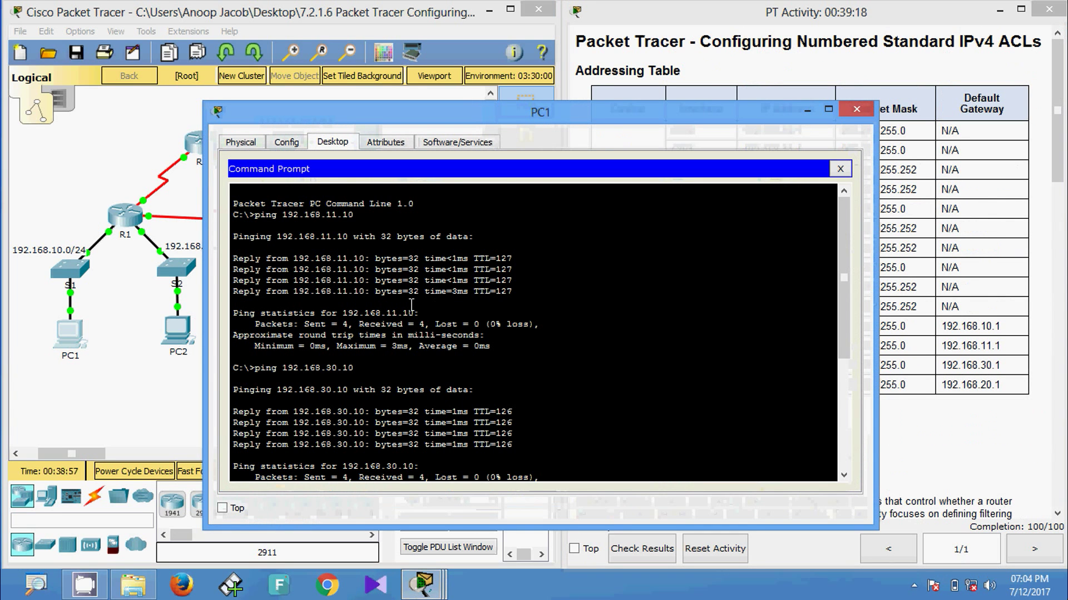
pyautogui.scroll(-4, 409, 306)
pyautogui.moveTo(558, 119); pyautogui.dragTo(474, 61)
pyautogui.scroll(-2, 408, 354)
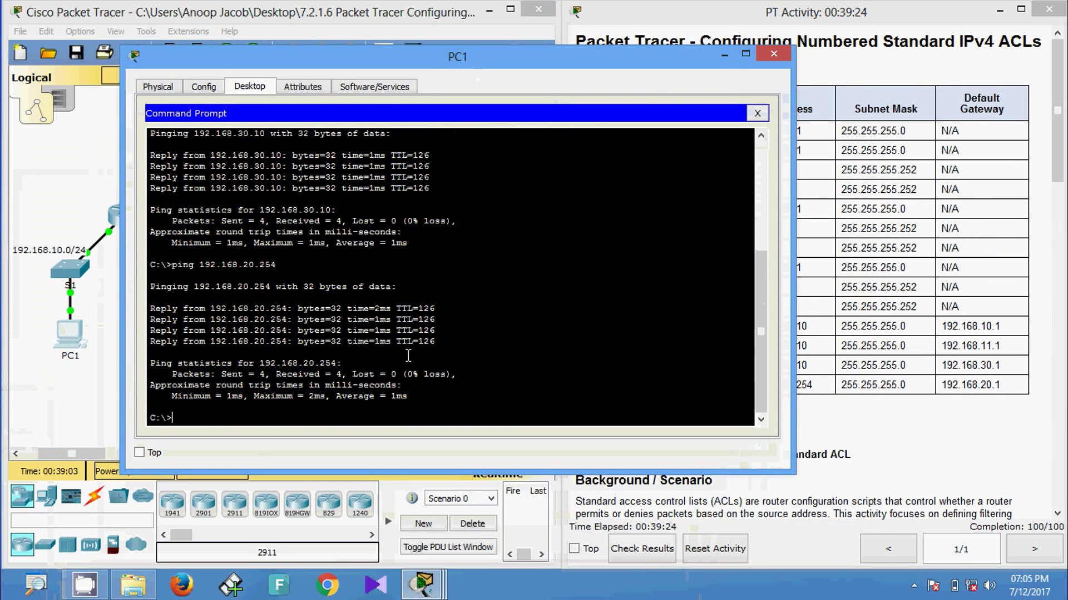
# - Ping PC2 at 192.168.11.10 from PC1, editing the previously used ping command
pyautogui.press('Up')
pyautogui.press('BackSpace')
pyautogui.press('BackSpace')
pyautogui.press('BackSpace')
pyautogui.press('BackSpace')
pyautogui.press('BackSpace')
pyautogui.press('BackSpace')
pyautogui.write('30.10')
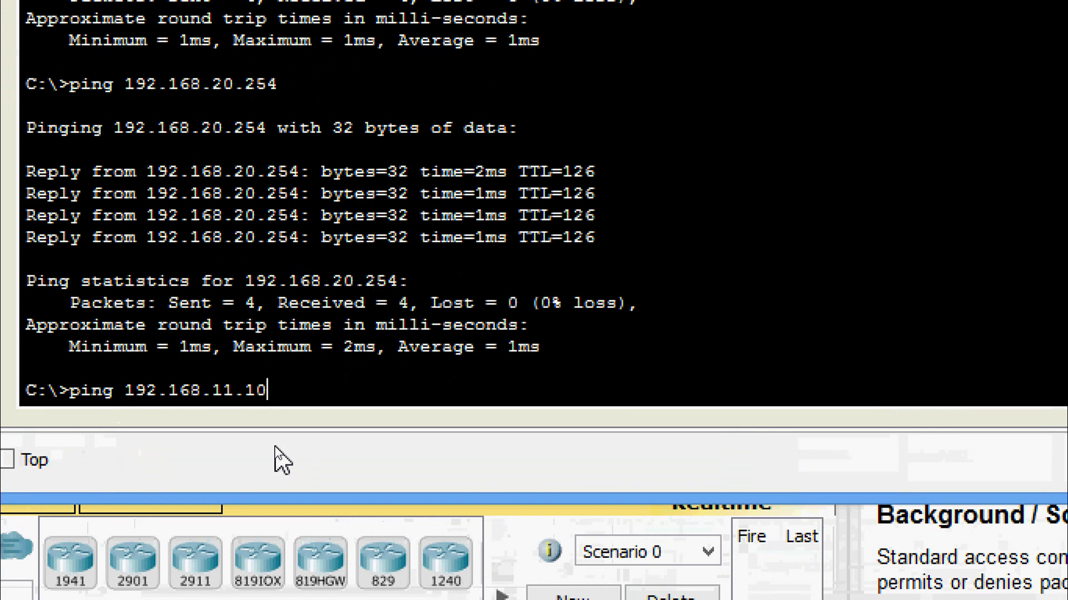
pyautogui.press('Return')
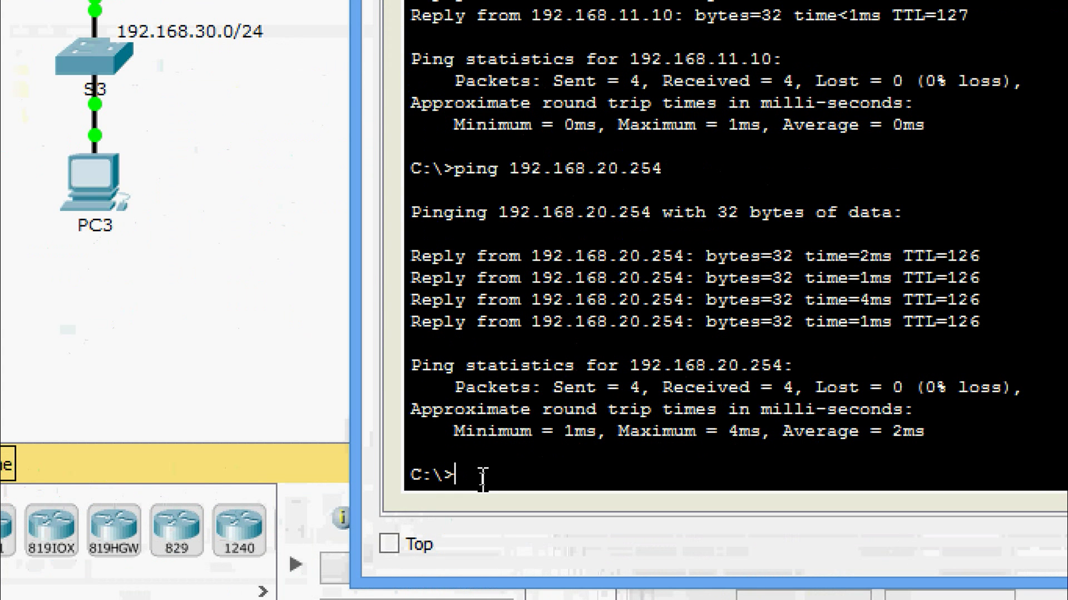
# - Ping the WebServer at 192.168.20.254 from PC1 and move the PC1 window to compare with the listed tests
pyautogui.press('Up')
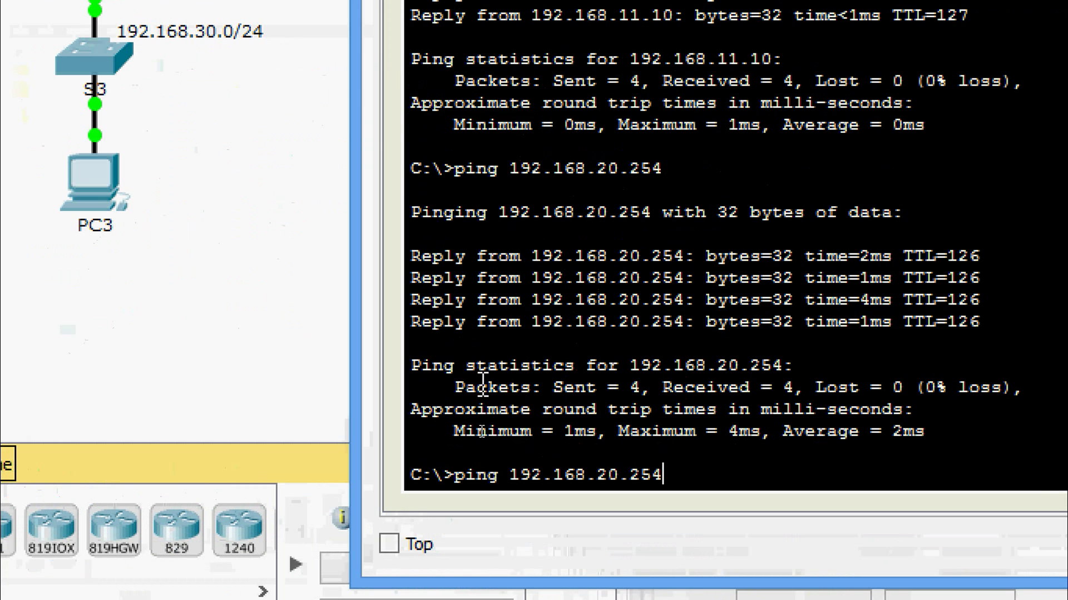
pyautogui.press('Return')
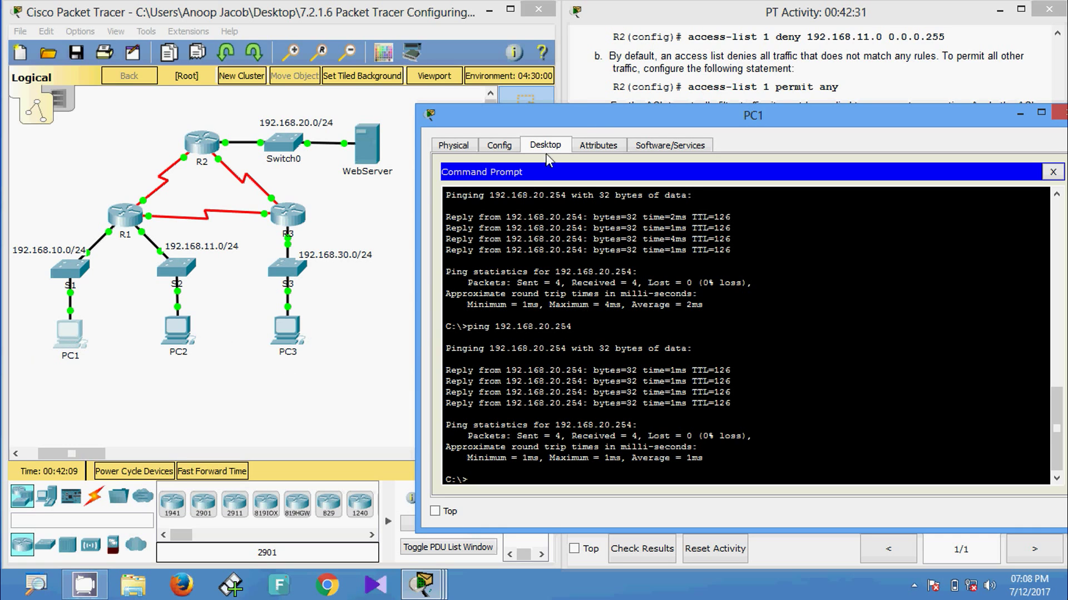
pyautogui.moveTo(688, 118); pyautogui.dragTo(705, 222)
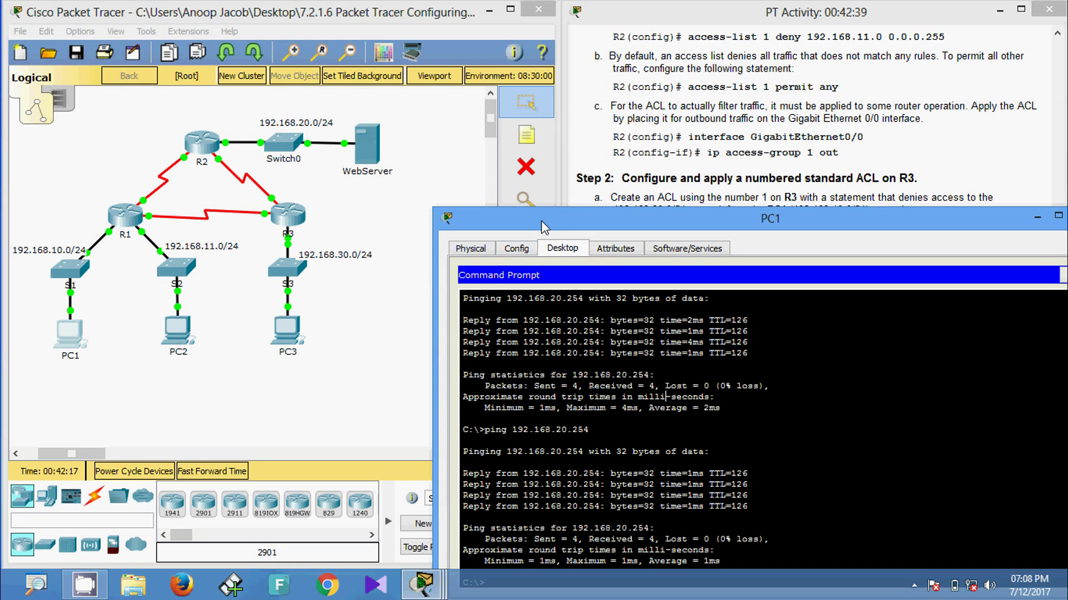
pyautogui.moveTo(544, 227); pyautogui.dragTo(507, 53)
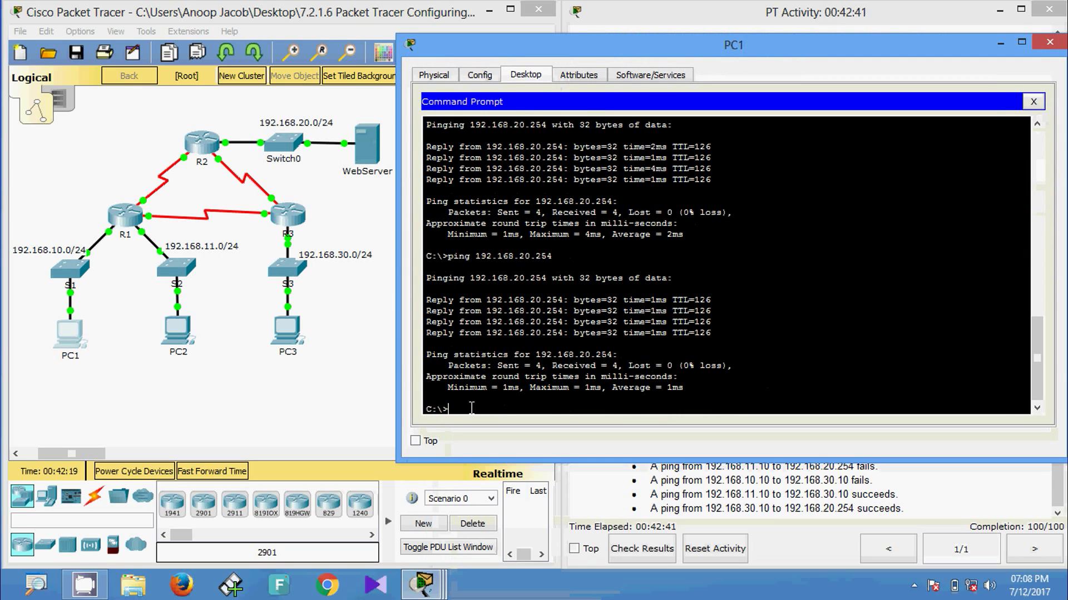
# - Repeat the ping from PC1 to 192.168.11.10, and rerun another earlier ping from the command history
pyautogui.press('Up')
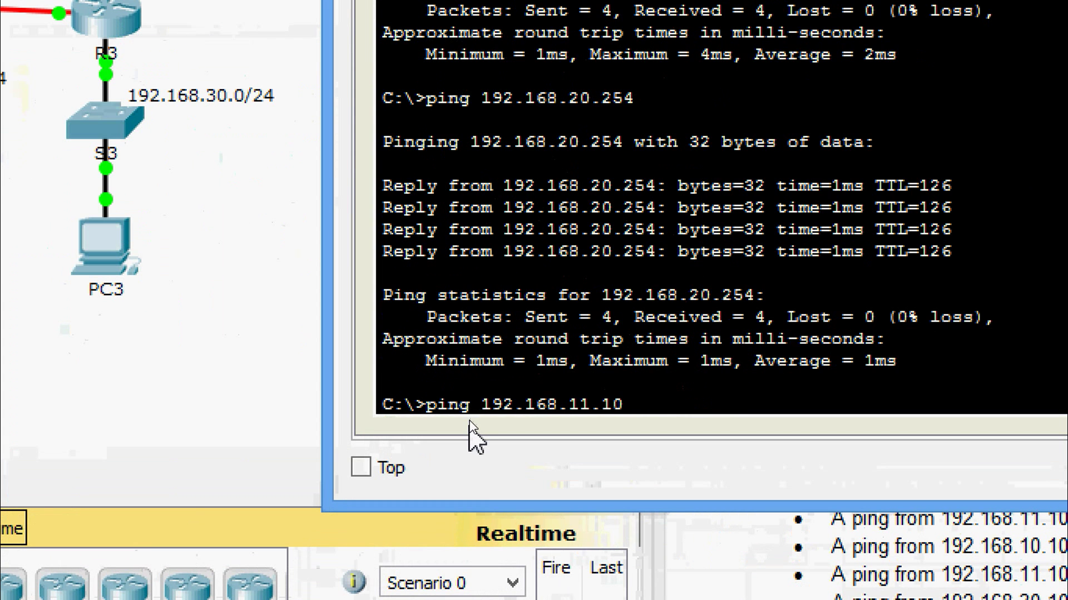
pyautogui.press('Return')
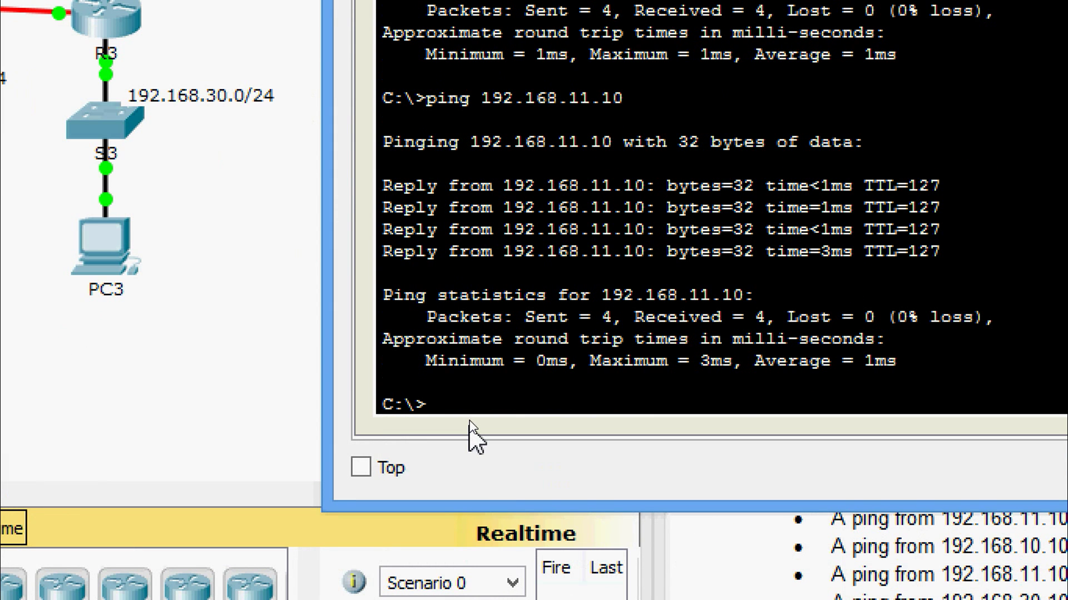
pyautogui.press('Up')
pyautogui.press('Up')
pyautogui.press('Down')
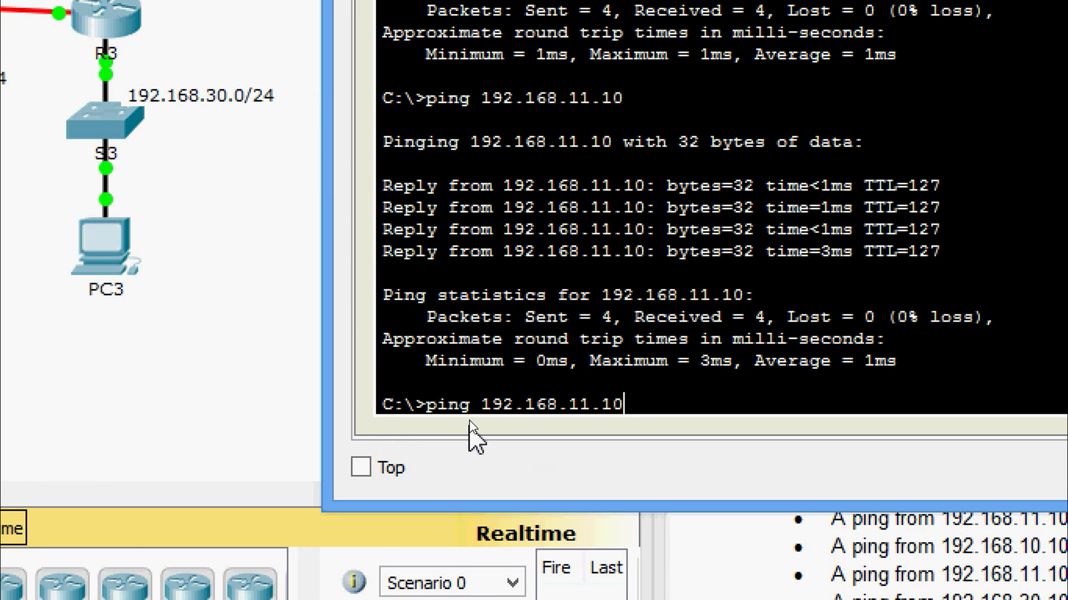
pyautogui.press('Up')
pyautogui.press('Up')
pyautogui.press('Return')
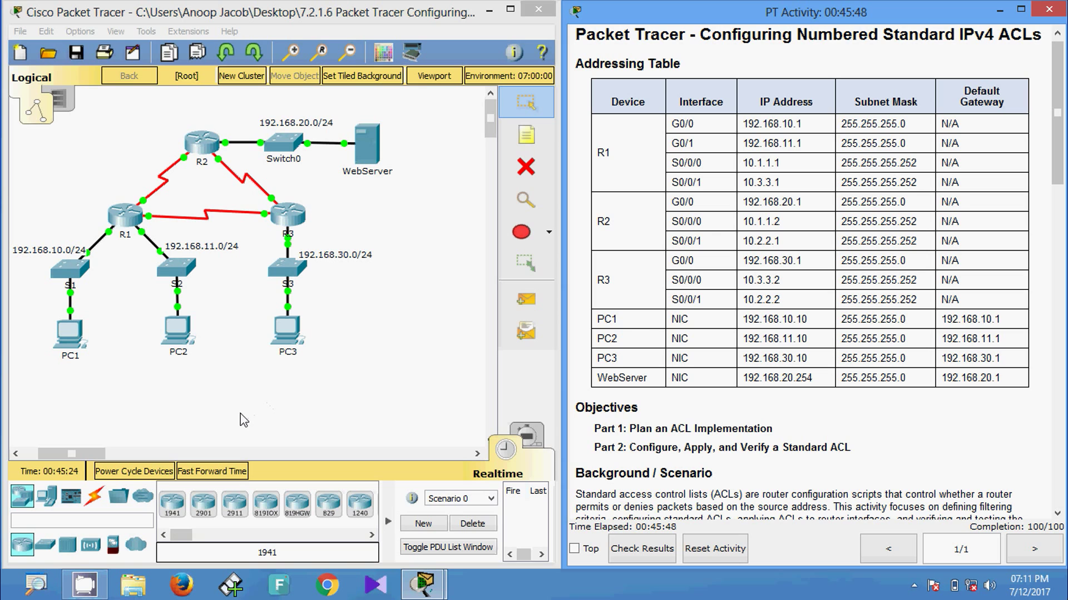
# - Open the command prompt on PC2's desktop
pyautogui.click(185, 342)
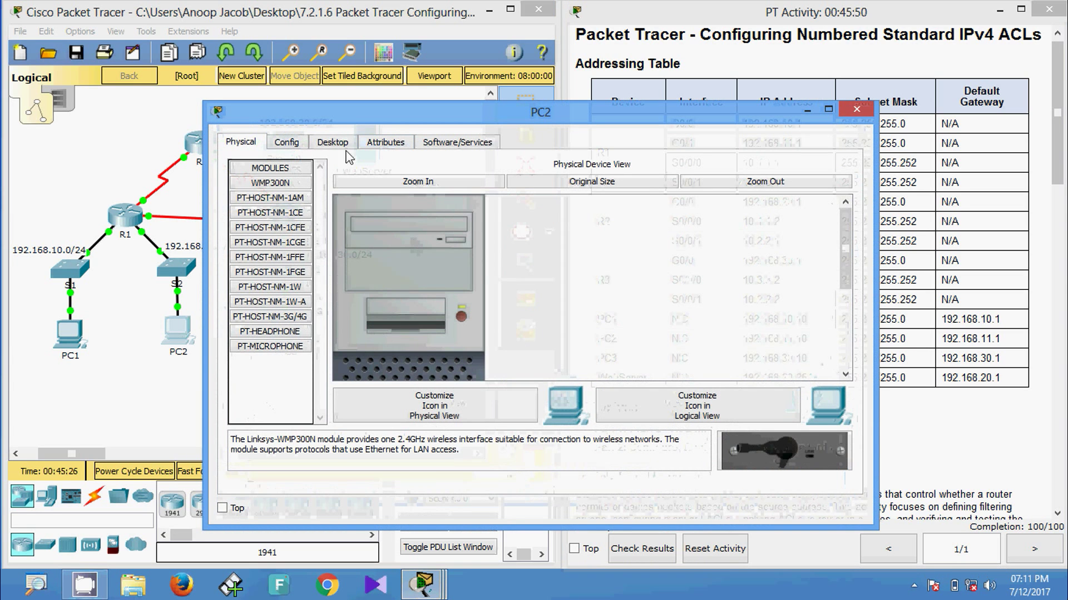
pyautogui.click(345, 145)
pyautogui.click(660, 221)
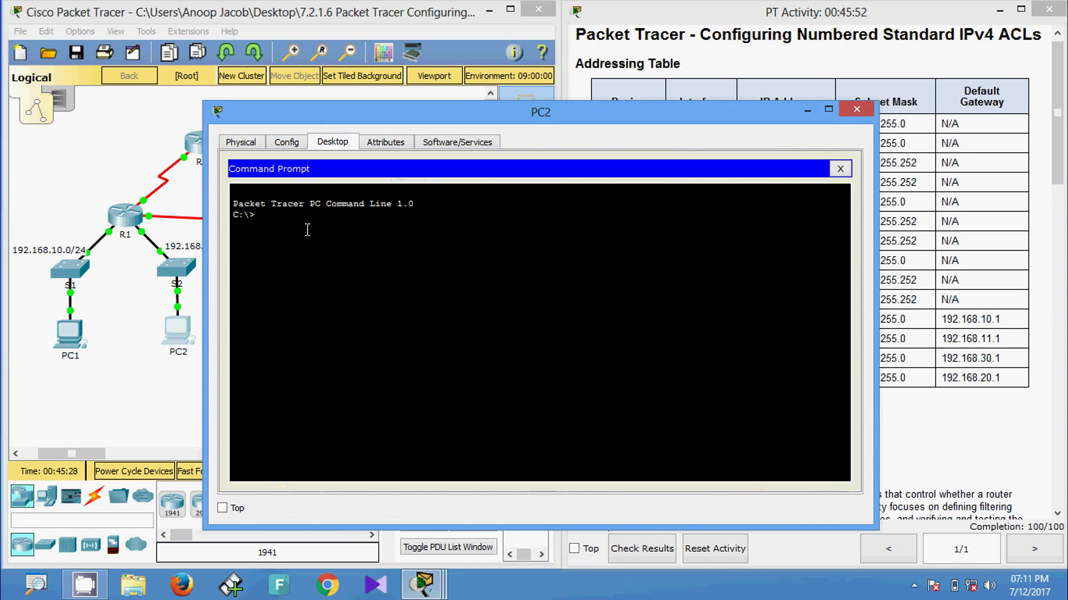
# - Copy PC1's IP address 192.168.10.10 from the addressing table and ping it from PC2's command prompt
pyautogui.moveTo(347, 118); pyautogui.dragTo(192, 95)
pyautogui.moveTo(356, 92); pyautogui.dragTo(225, 141)
pyautogui.moveTo(744, 318); pyautogui.dragTo(810, 319)
pyautogui.hotkey('ctrl', 'c')
pyautogui.click(156, 263)
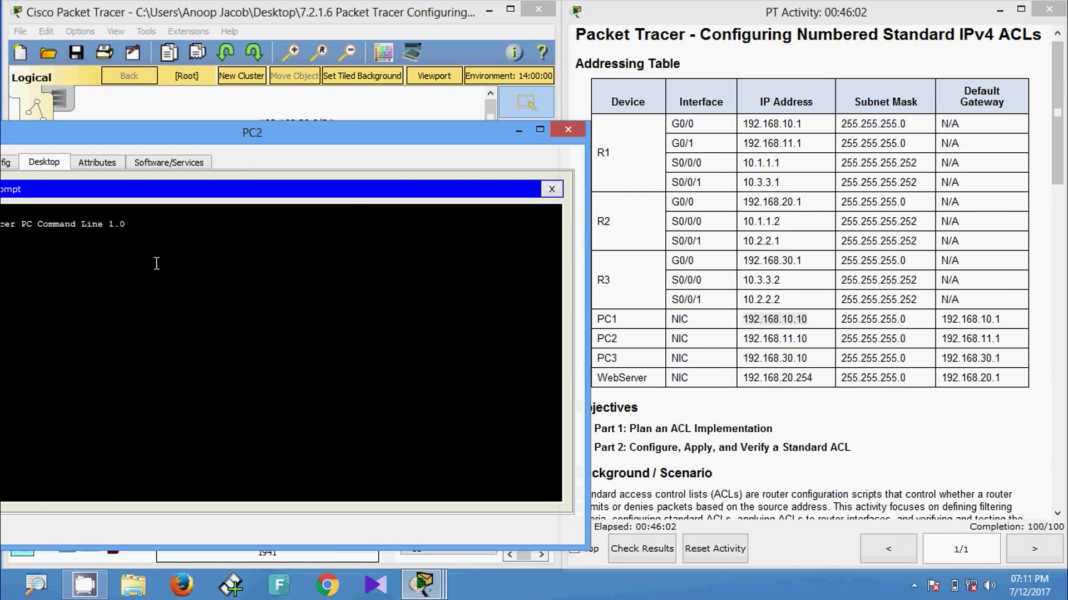
pyautogui.moveTo(163, 146); pyautogui.dragTo(438, 152)
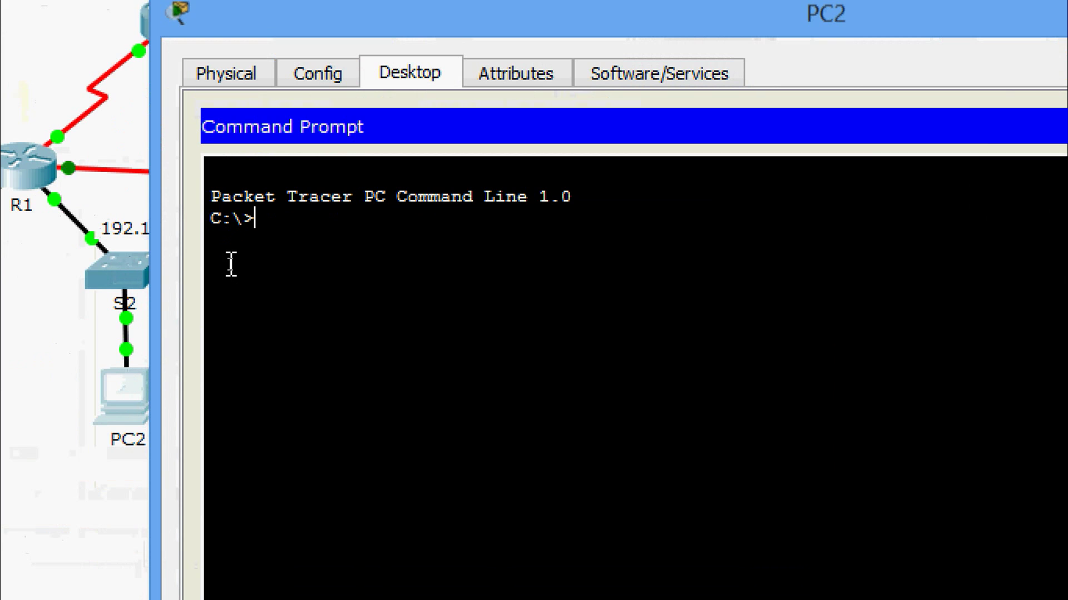
pyautogui.write('ping')
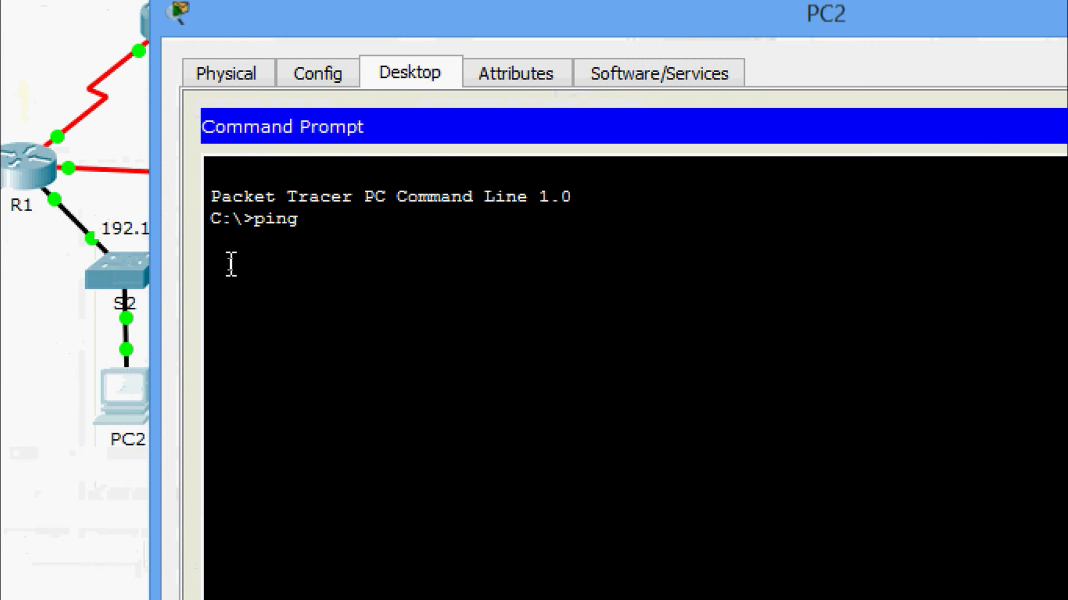
pyautogui.rightClick(345, 228)
pyautogui.click(364, 277)
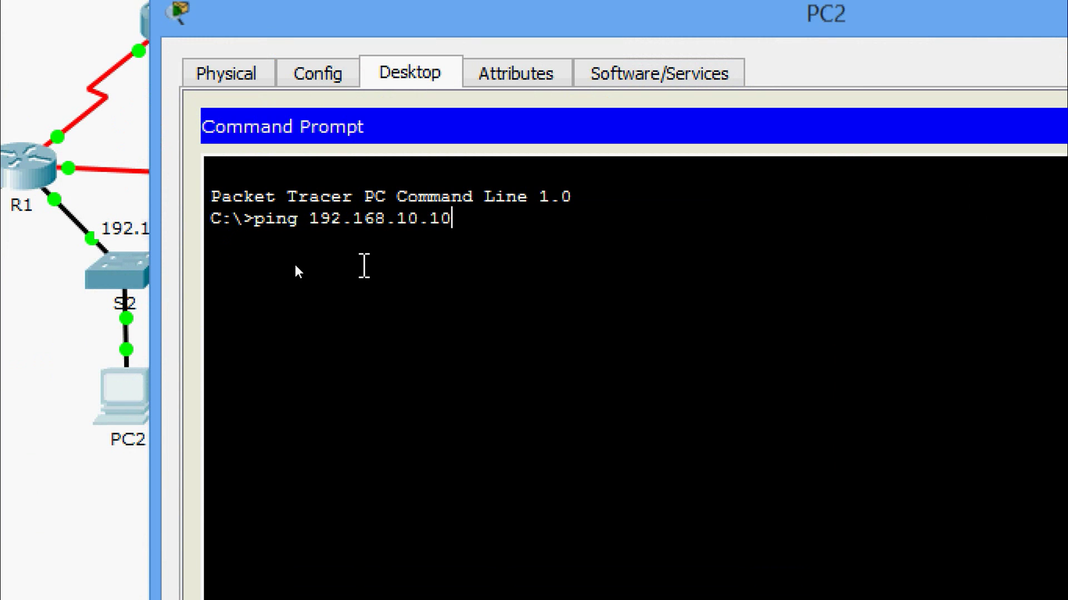
pyautogui.press('Return')
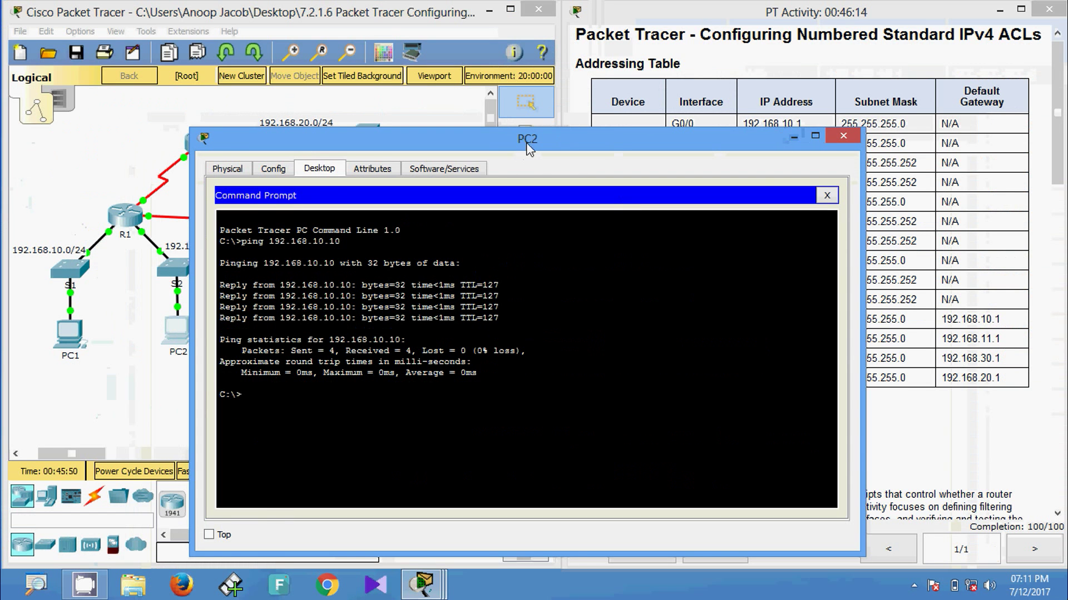
# - Look up PC3's address in the addressing table and ping 192.168.30.10 from PC2 by editing the previous ping command
pyautogui.moveTo(527, 147); pyautogui.dragTo(254, 212)
pyautogui.click(744, 362)
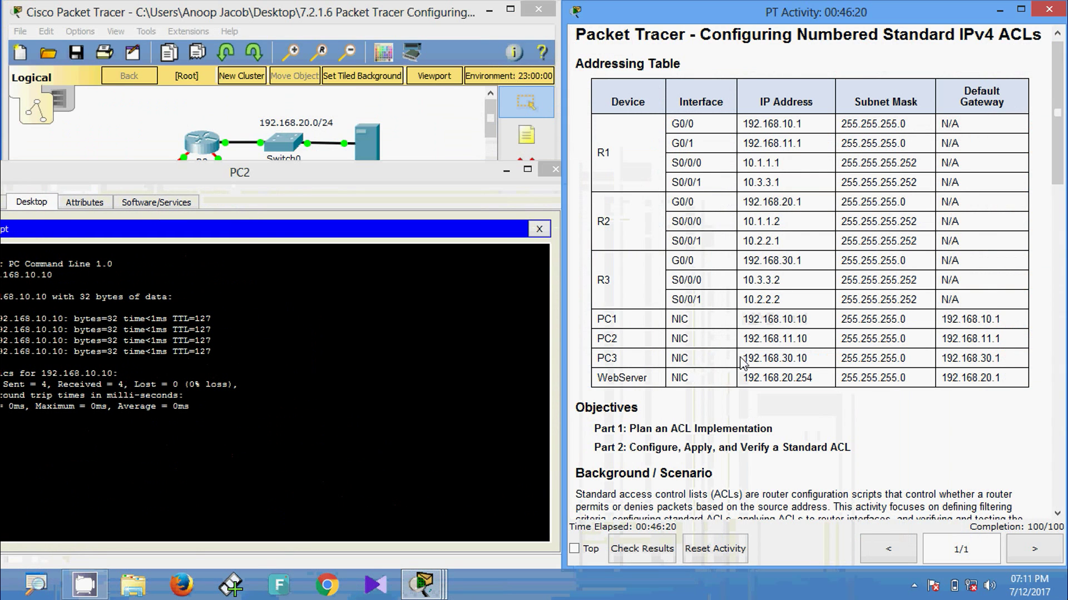
pyautogui.moveTo(360, 179); pyautogui.dragTo(655, 157)
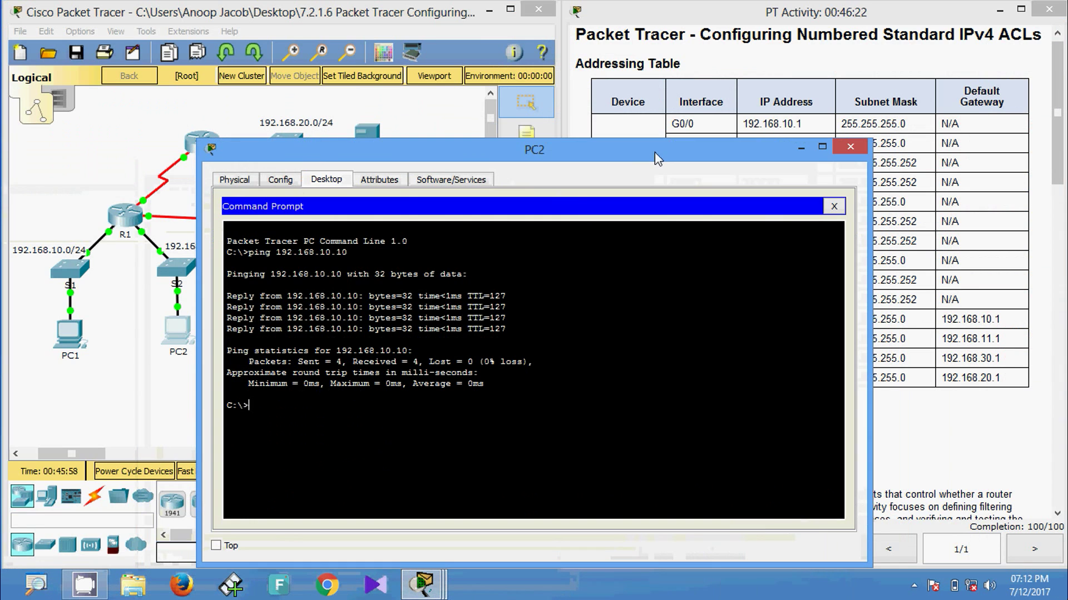
pyautogui.press('Up')
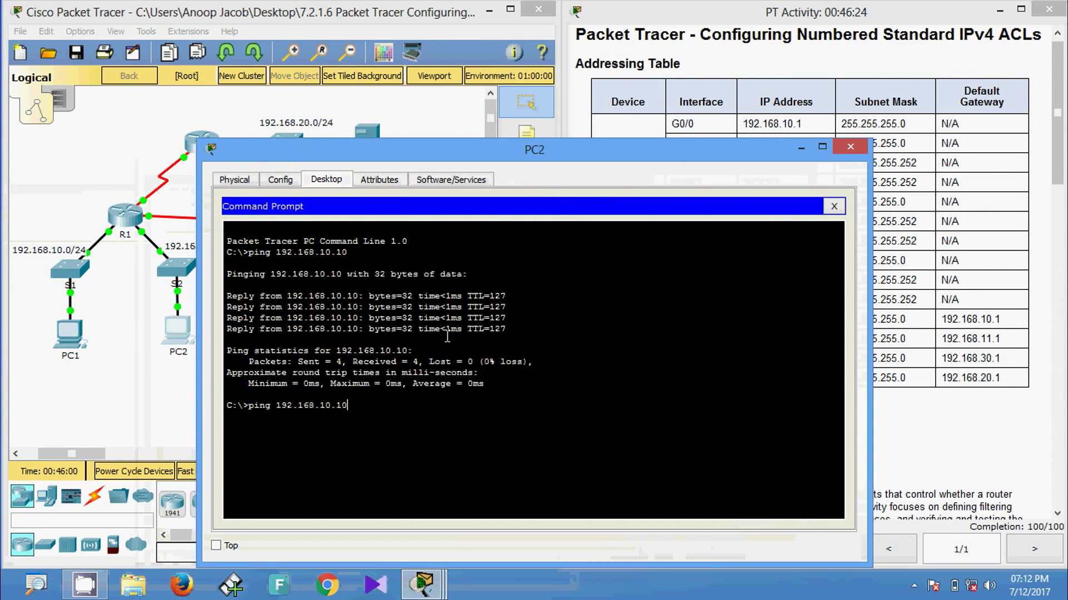
pyautogui.press('Left')
pyautogui.press('Left')
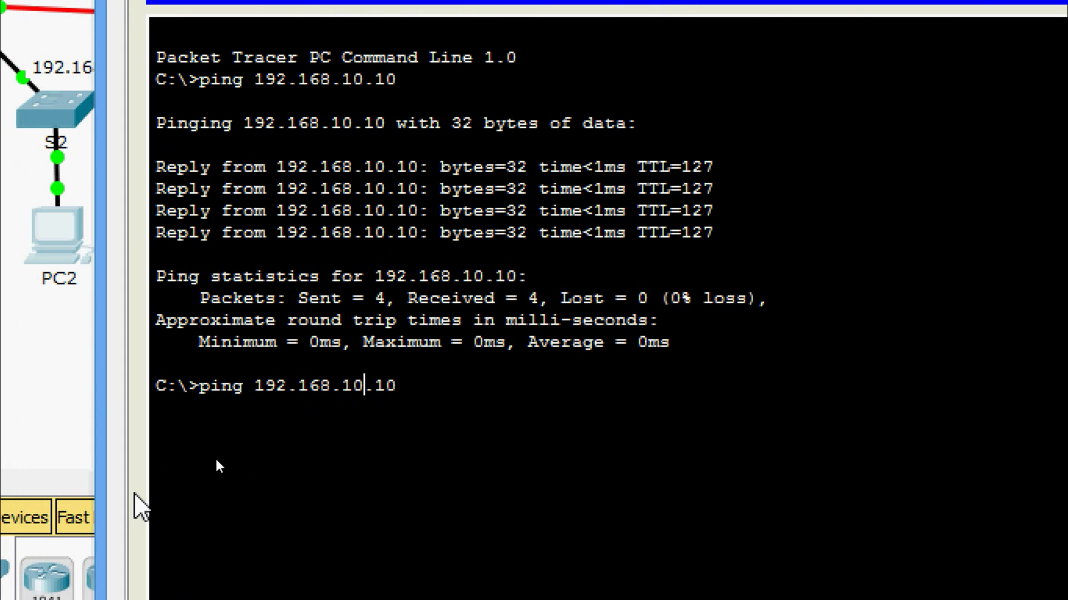
pyautogui.press('Left')
pyautogui.press('BackSpace')
pyautogui.write('3')
pyautogui.press('Return')
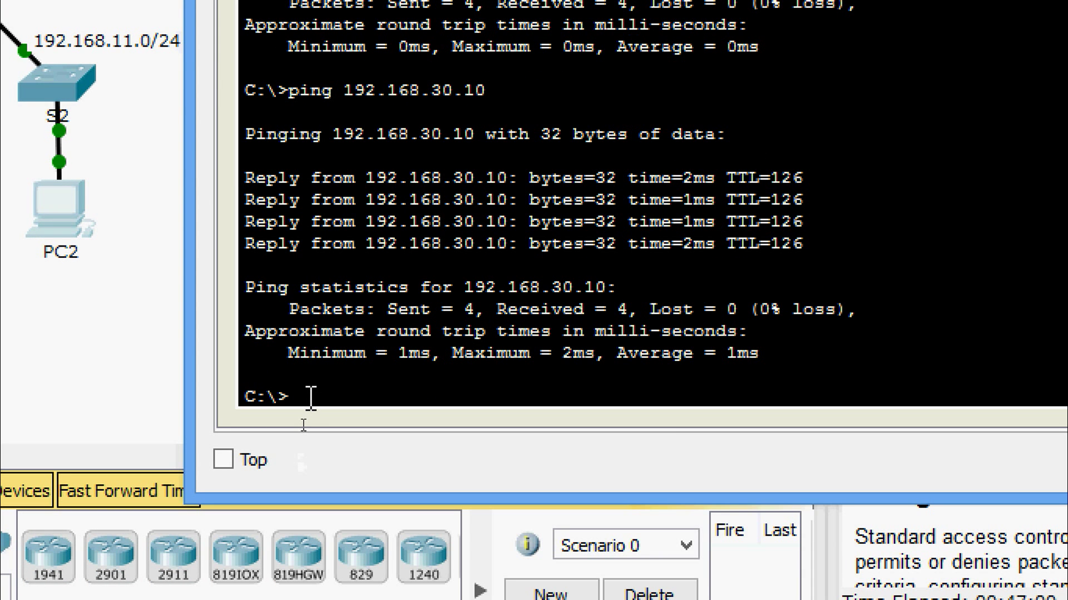
# - Ping the WebServer at 192.168.20.254 from PC2, pasting the copied address into the command
pyautogui.write('ping')
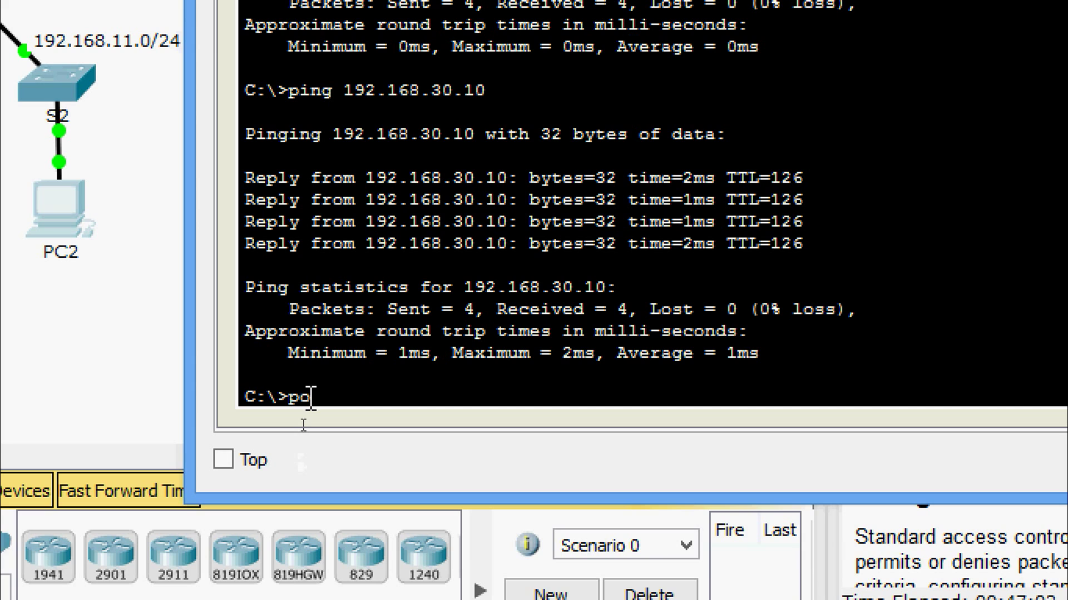
pyautogui.rightClick(344, 397)
pyautogui.click(394, 451)
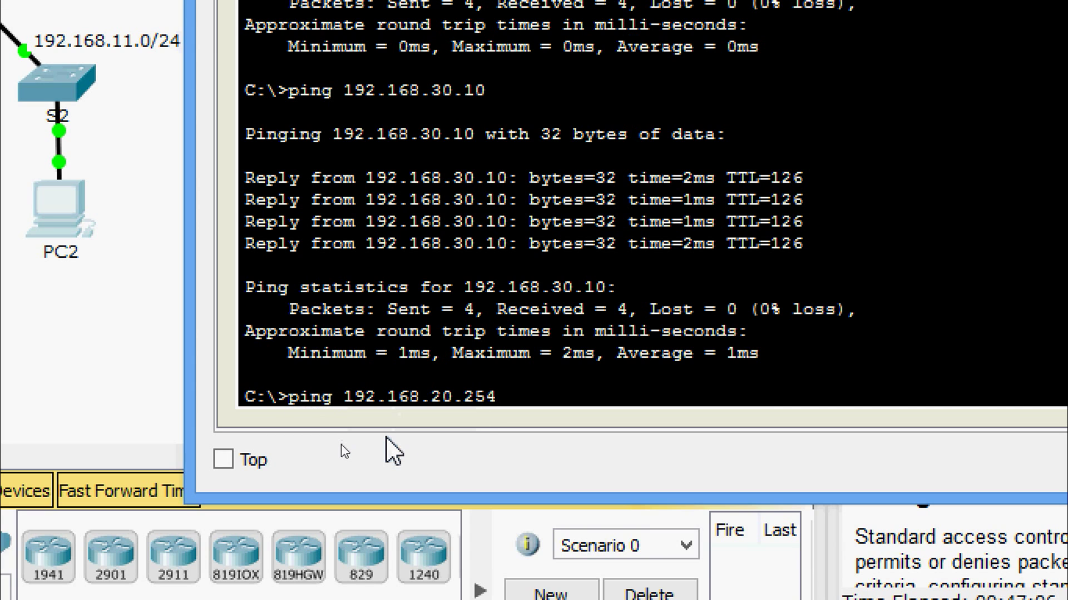
pyautogui.press('Return')
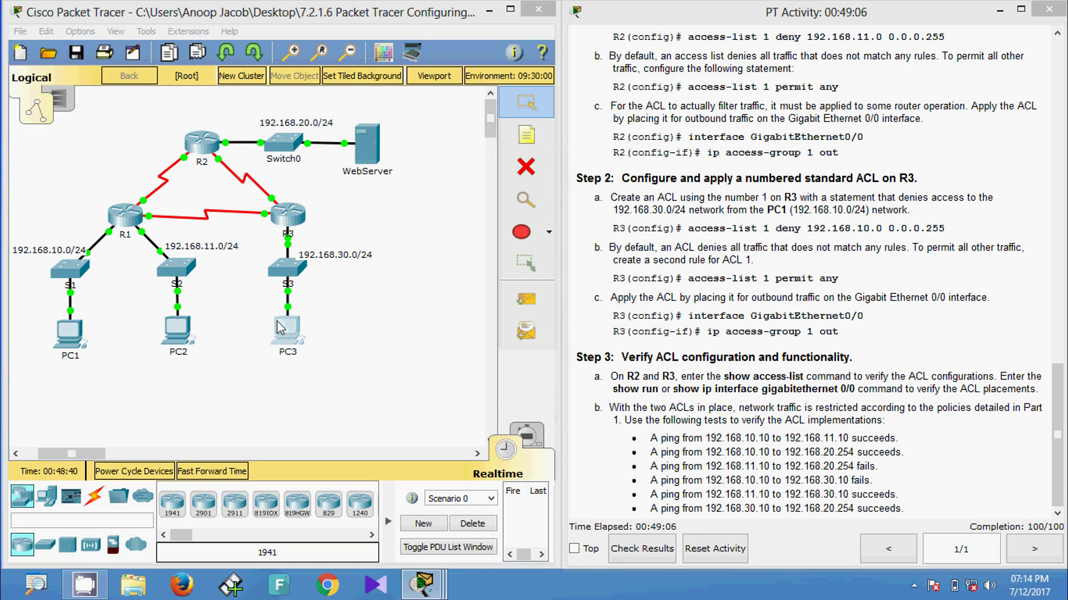
# - Open the command prompt on PC3's desktop and ping the WebServer at 192.168.20.254
pyautogui.click(285, 328)
pyautogui.click(333, 141)
pyautogui.click(641, 209)
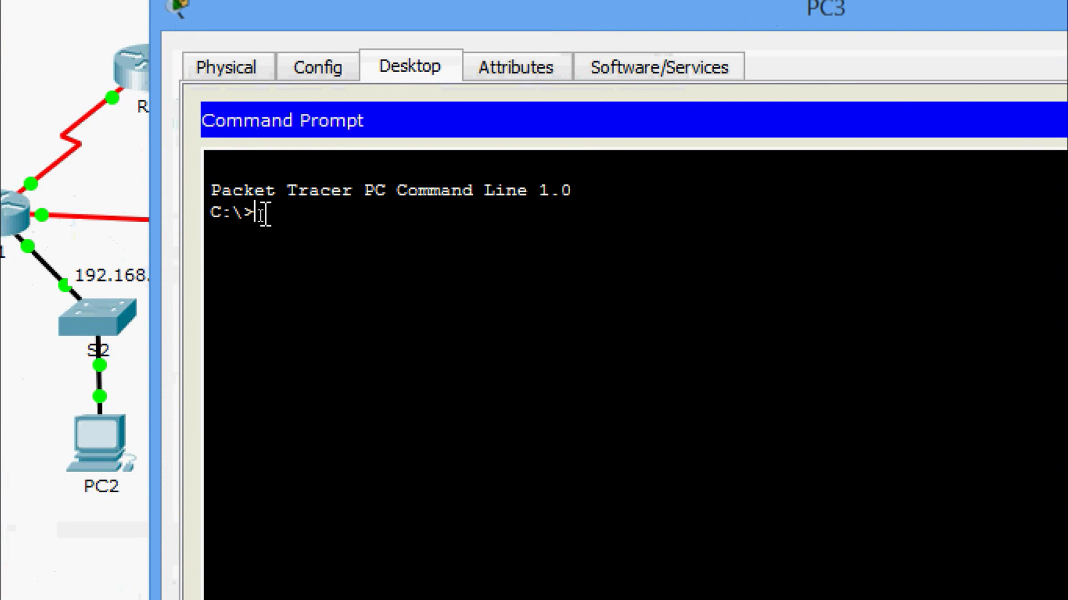
pyautogui.write('ping')
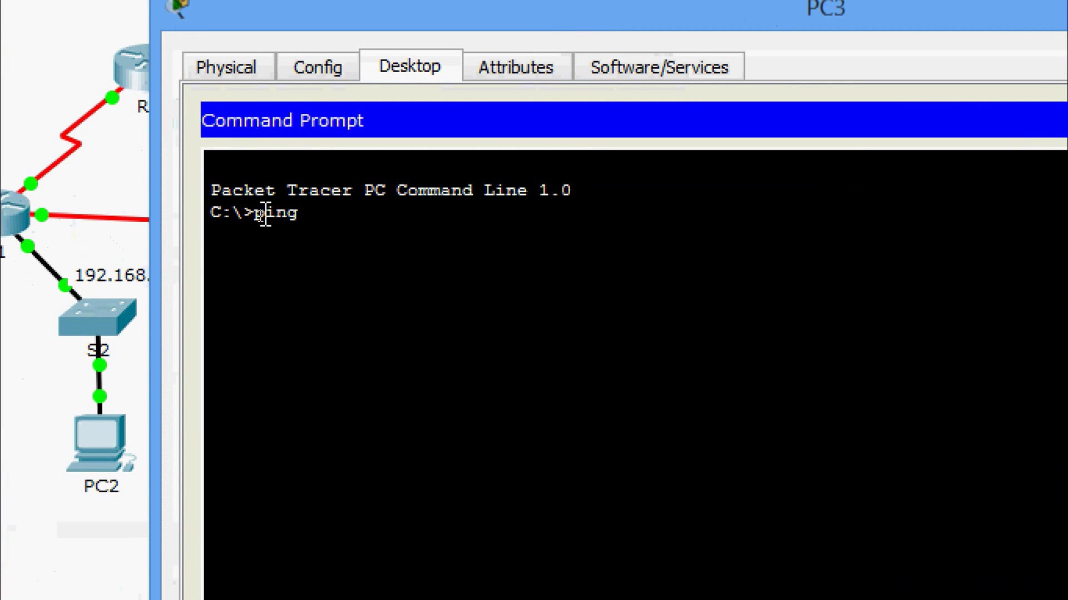
pyautogui.rightClick(311, 218)
pyautogui.click(345, 272)
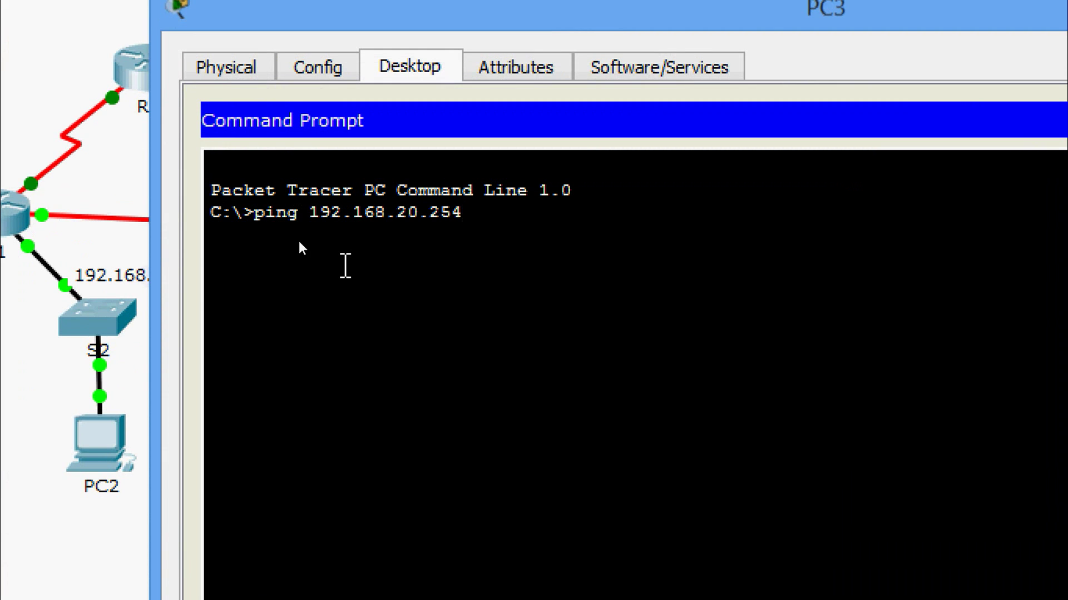
pyautogui.press('Return')
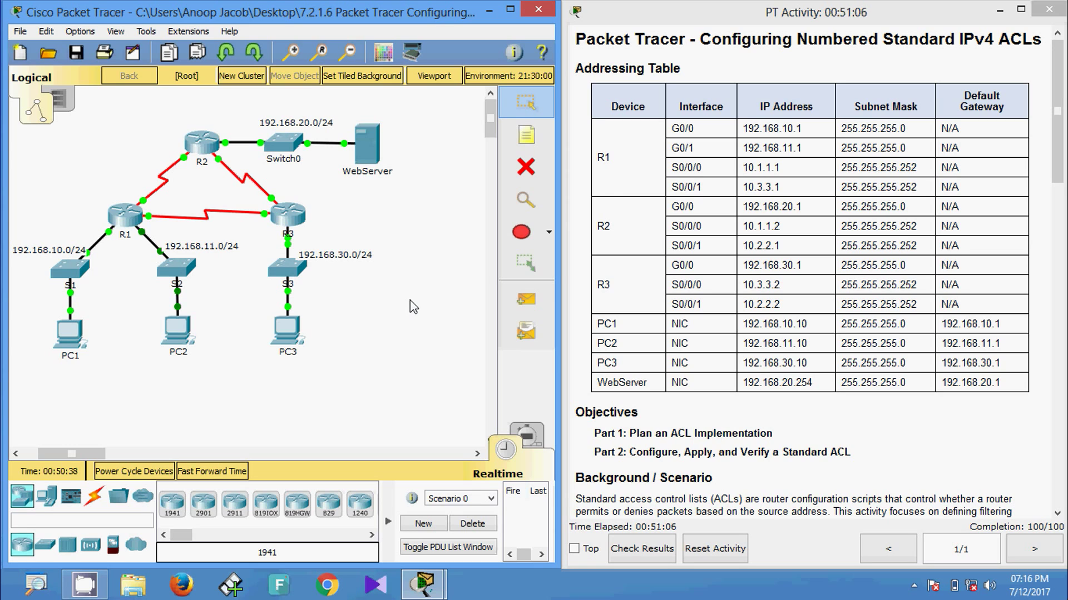
pyautogui.moveTo(351, 174)
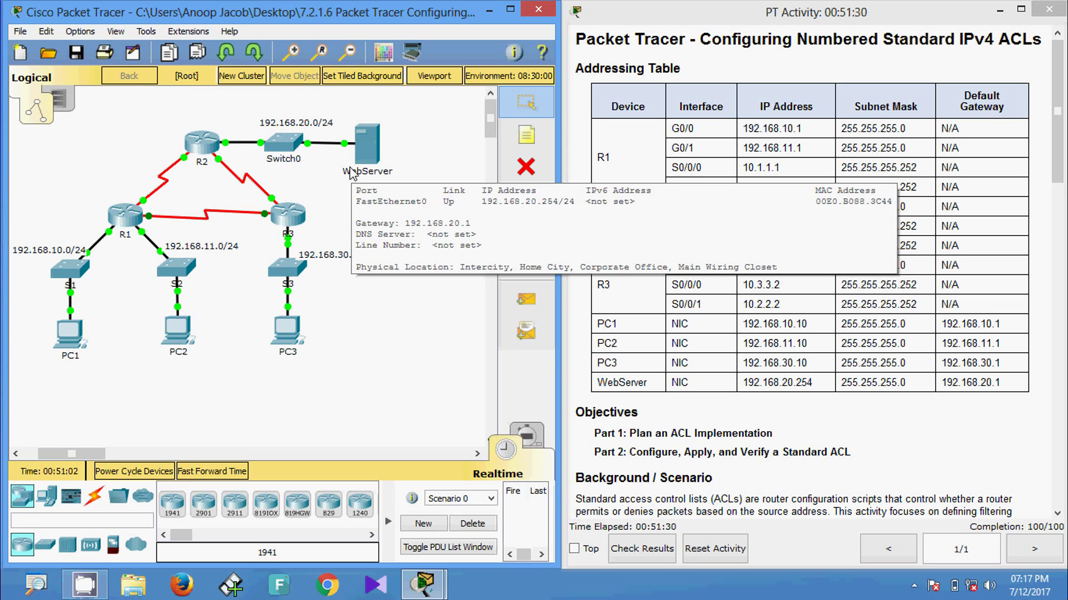